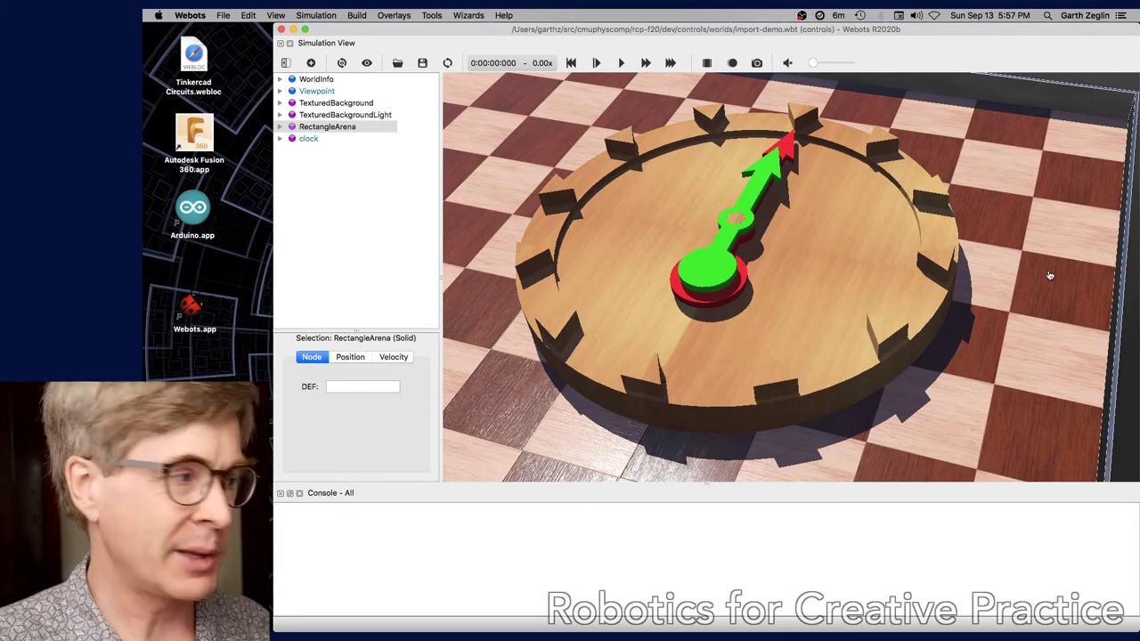
Step: In Fusion 360, show the clock design's origin and inspect the bezel's properties, including the moment of inertia at center of mass
key("super+Tab")
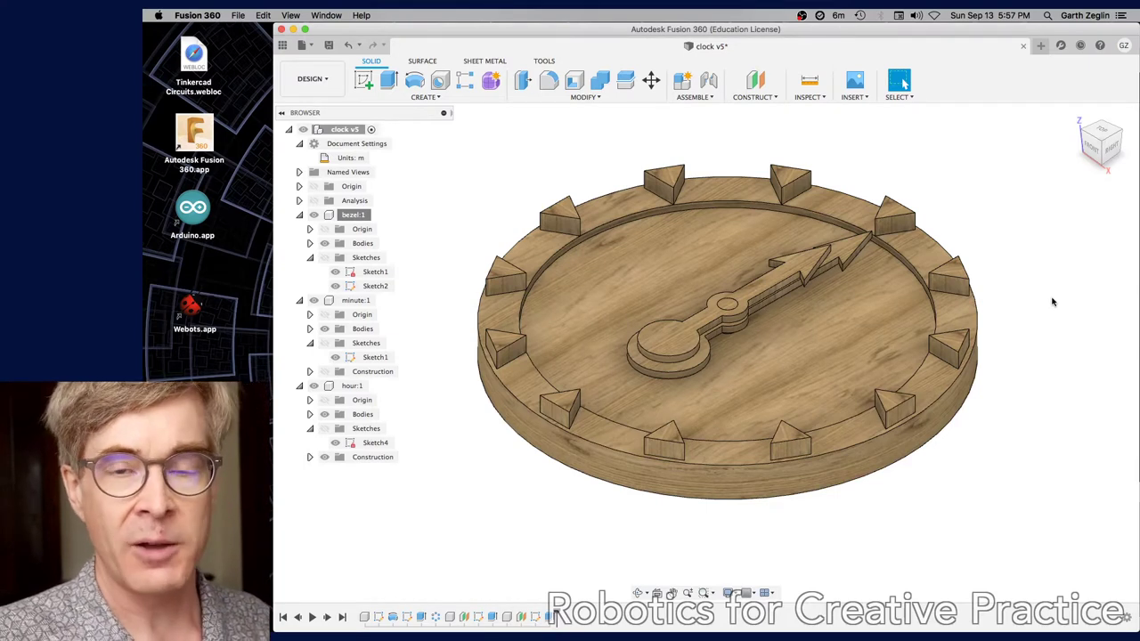
left_click(313, 187)
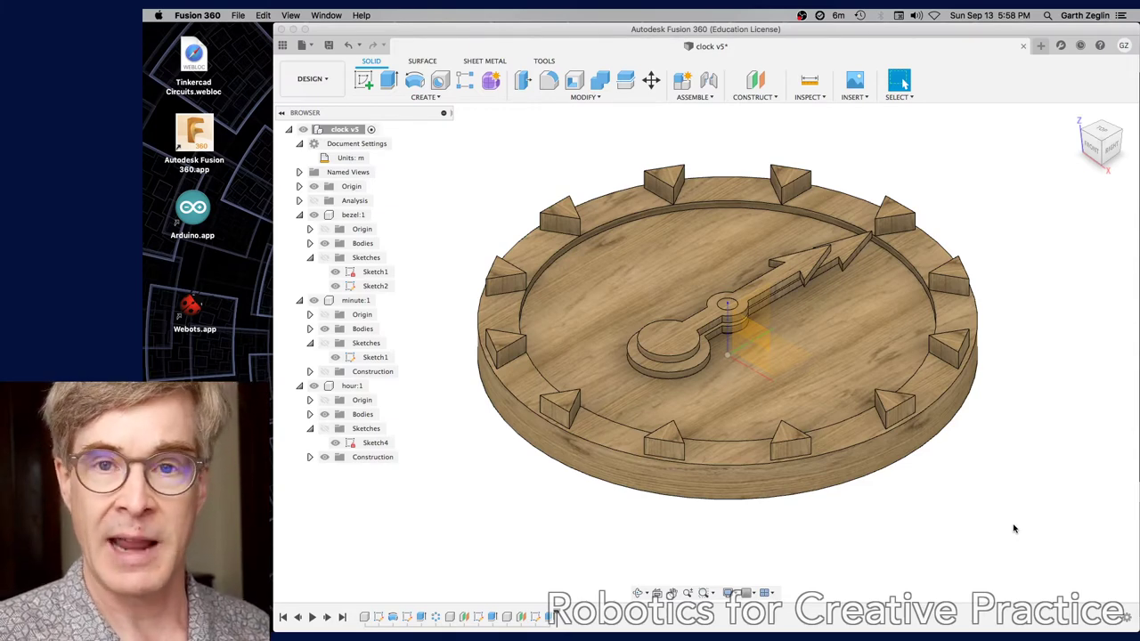
right_click(353, 217)
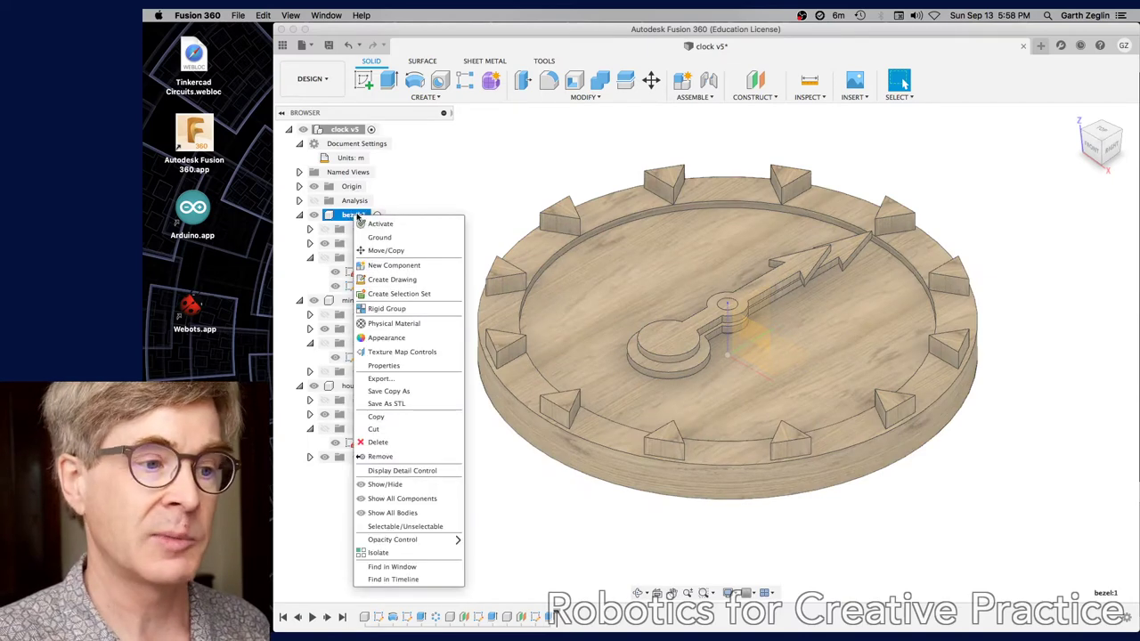
left_click(437, 367)
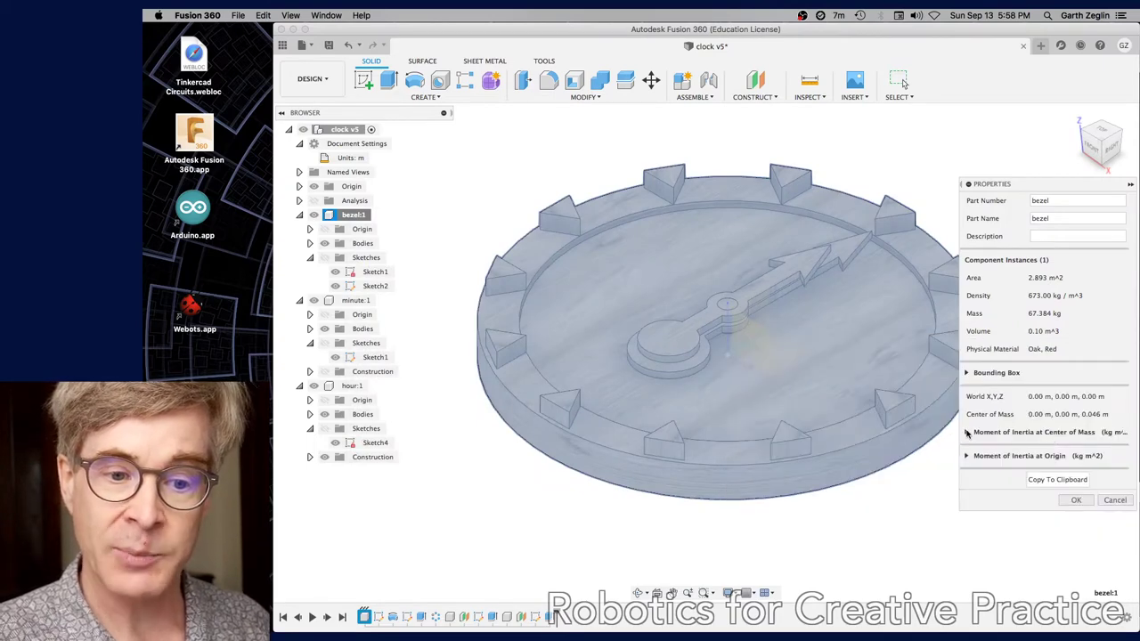
left_click(968, 433)
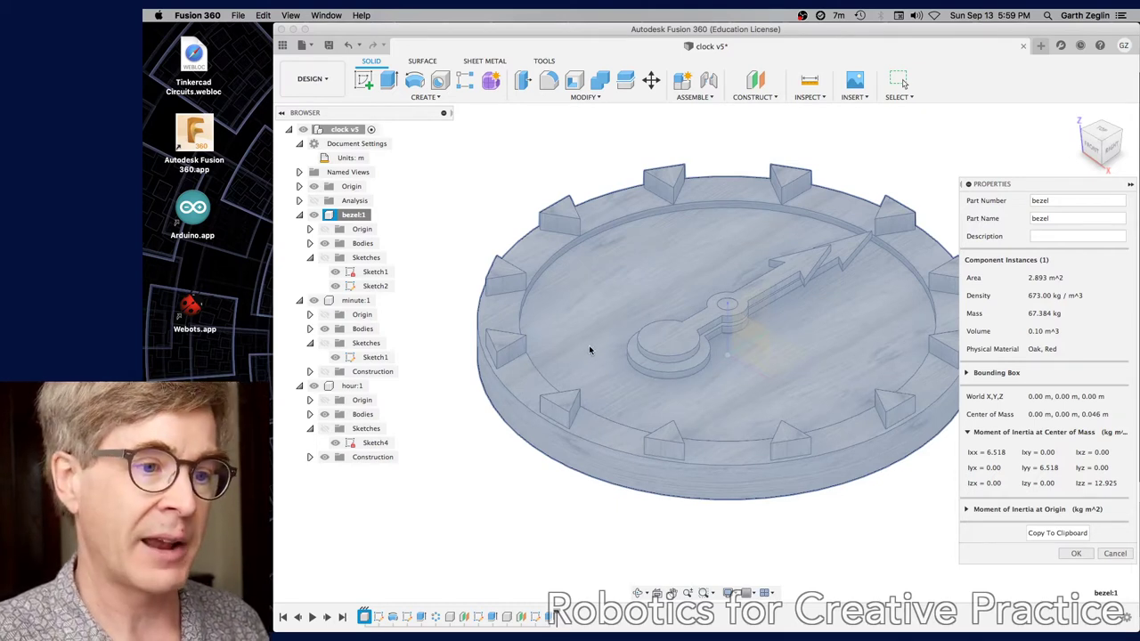
Step: Switch to Webots and choose bezel.stl from the project's stl folder as the 3D model to import
key("super+Tab")
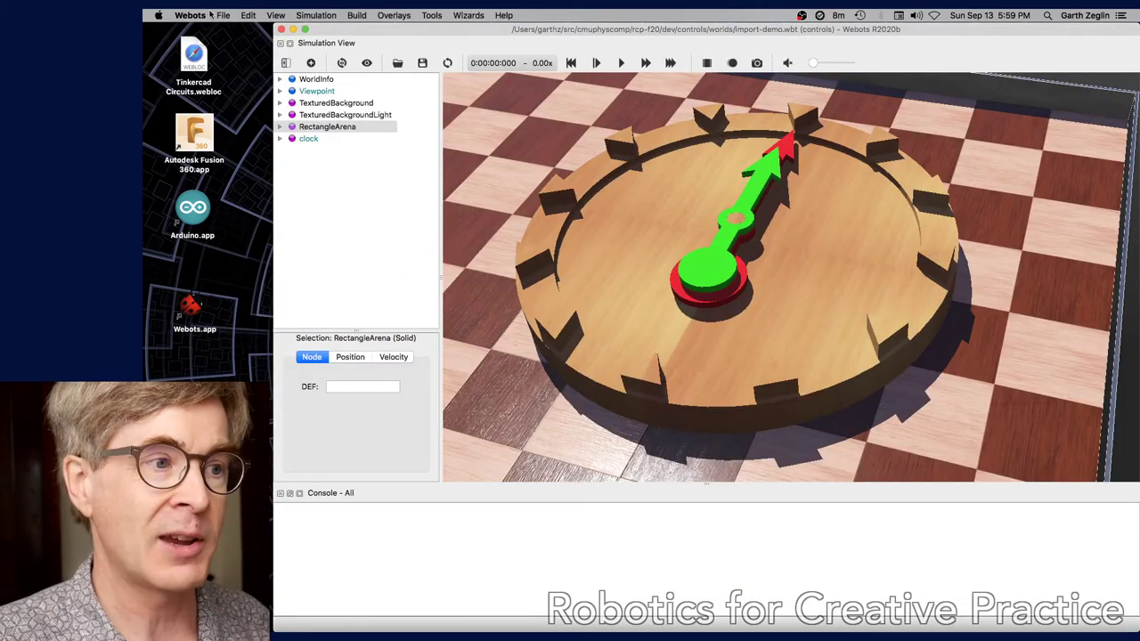
left_click(225, 16)
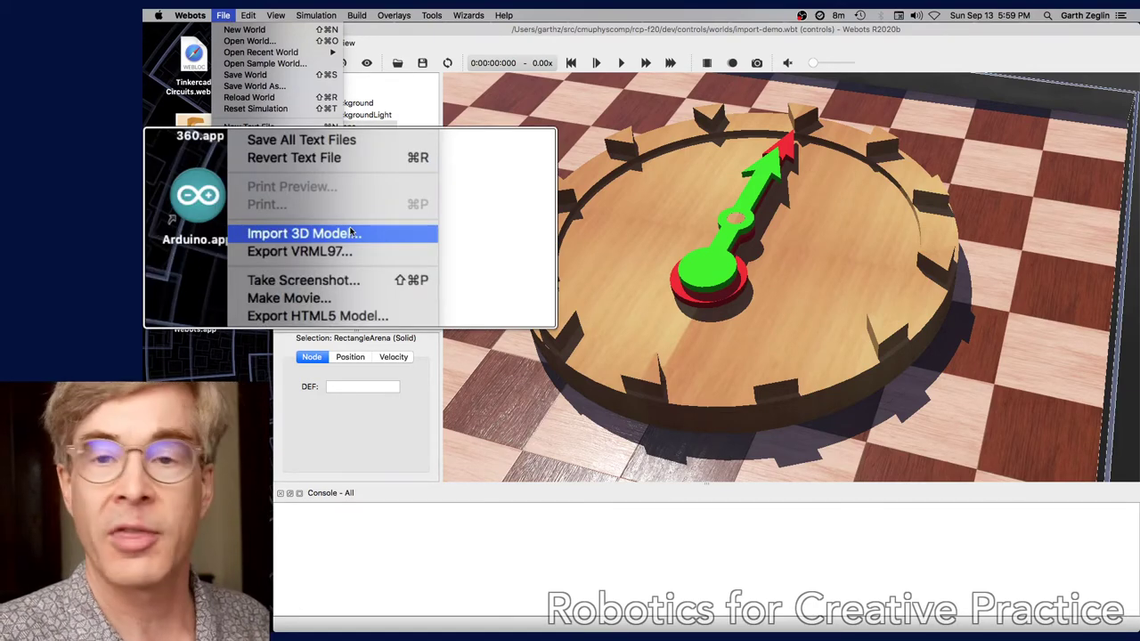
left_click(286, 230)
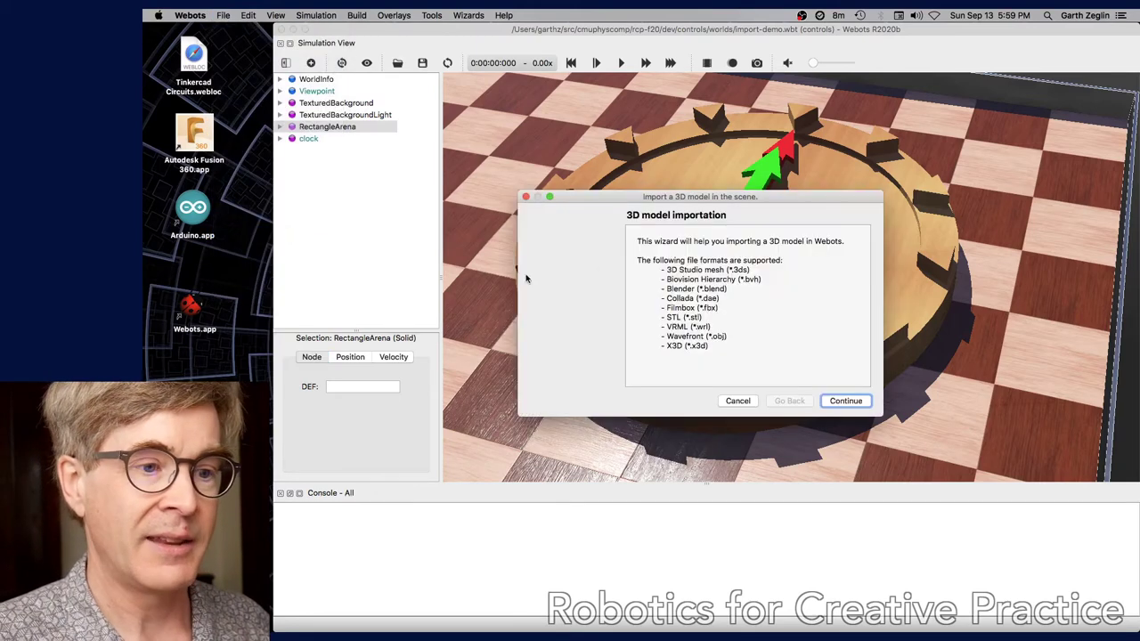
left_click(860, 402)
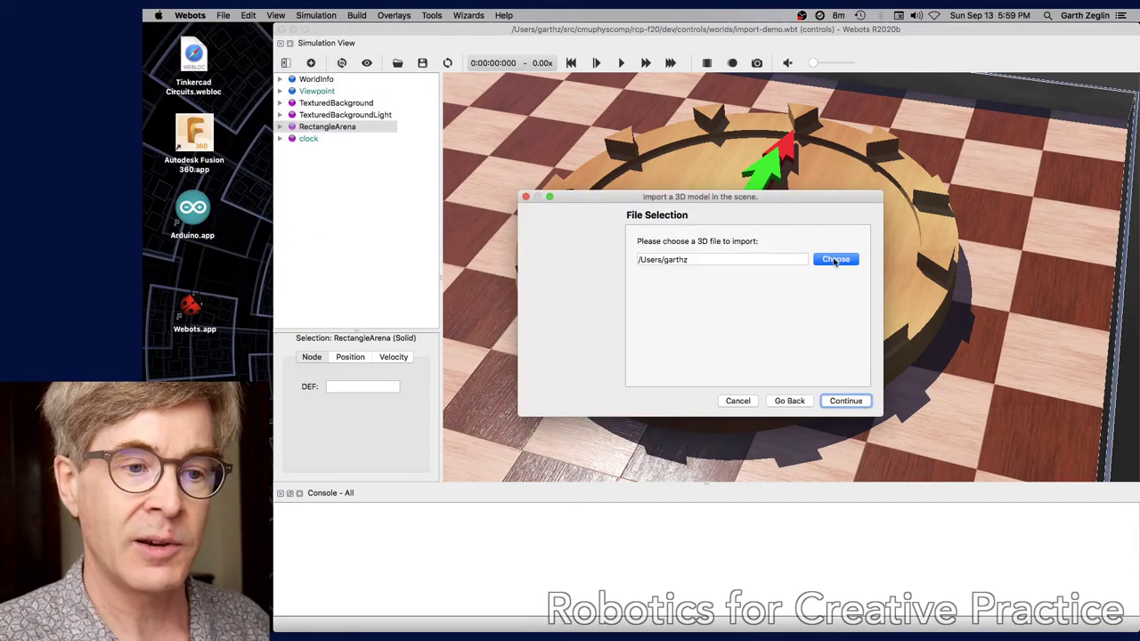
left_click(835, 260)
left_click(936, 260)
left_click(940, 302)
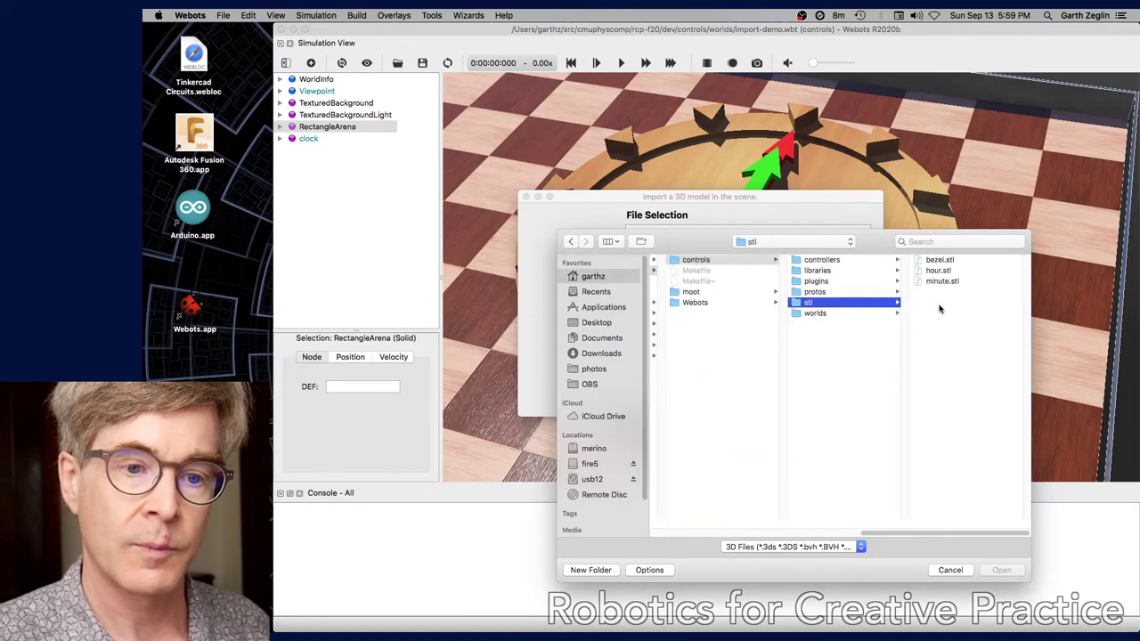
left_click(936, 258)
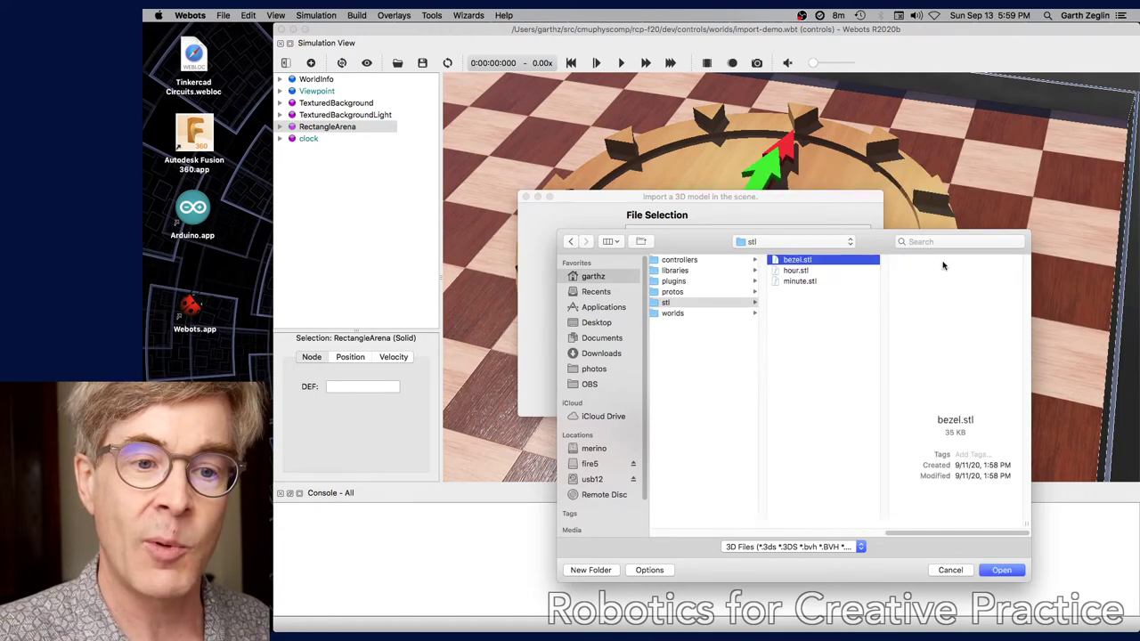
left_click(1003, 571)
Step: Import the bezel with texture coordinates, normals, appearances and nodes as Solids, without meshes for bounding objects
left_click(846, 401)
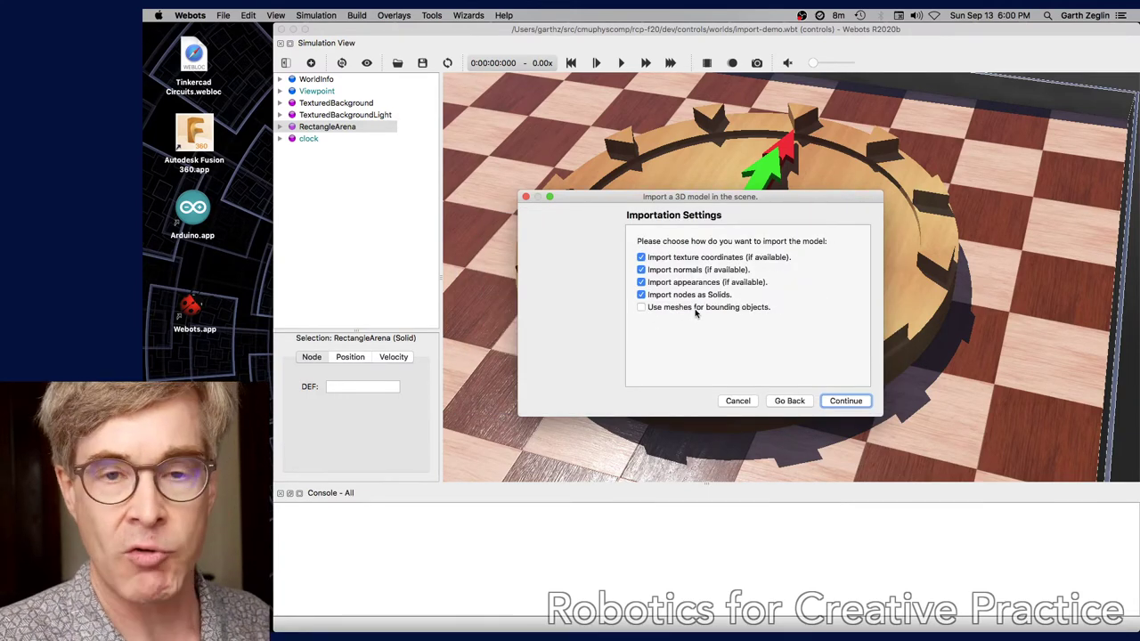
left_click(851, 402)
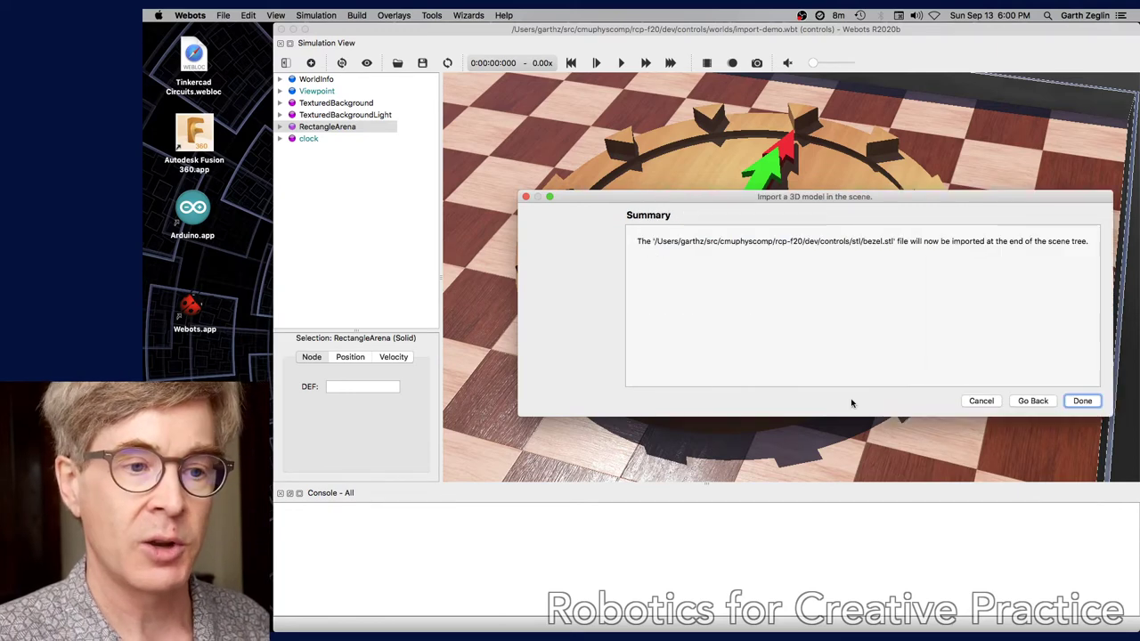
left_click(1075, 403)
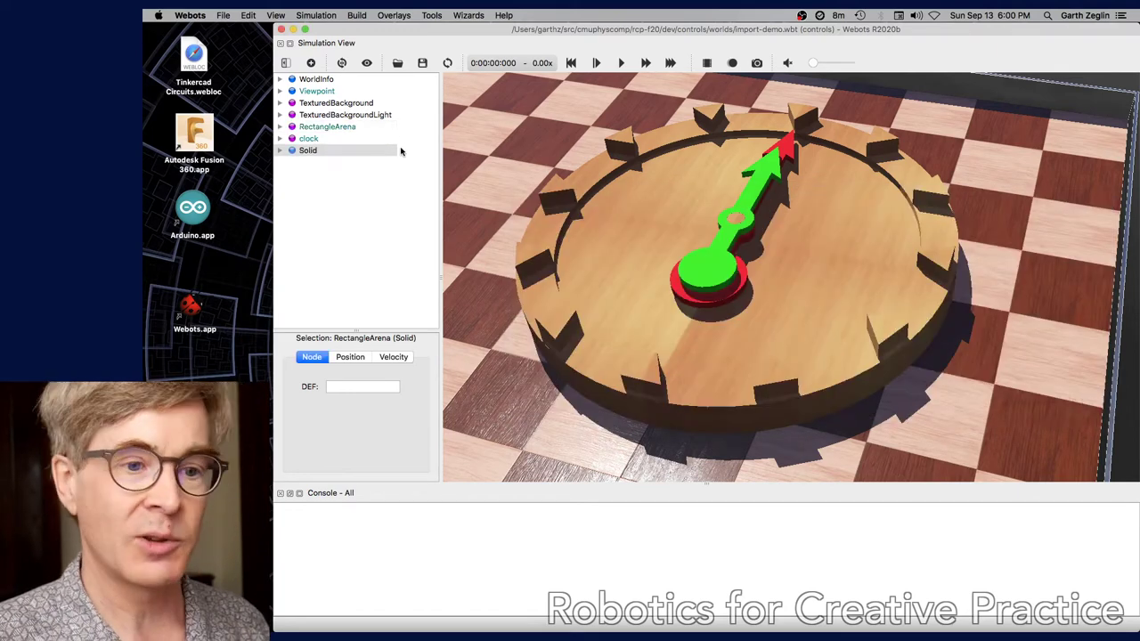
Step: Move the viewpoint to the imported Solid and examine the bezel up close
right_click(309, 153)
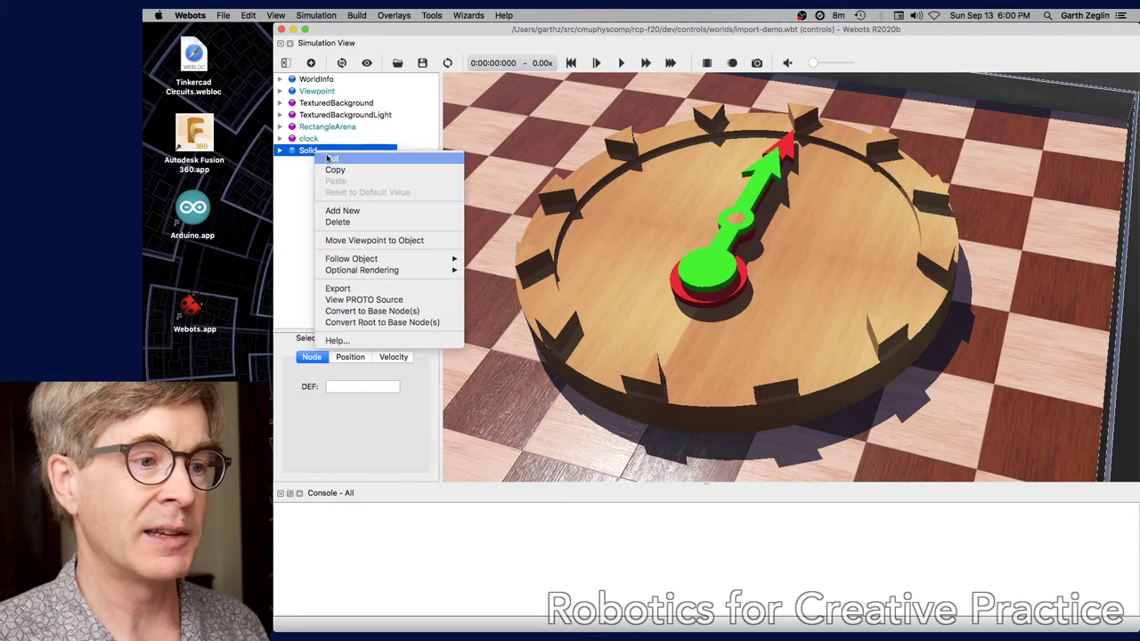
left_click(396, 240)
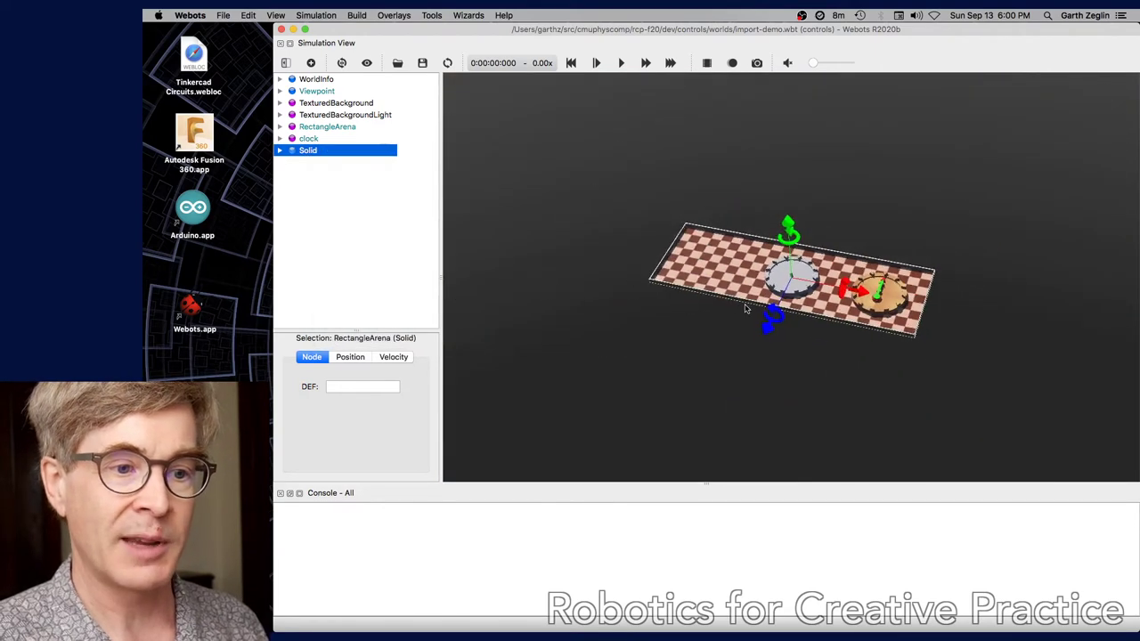
scroll(809, 291, "up", 5)
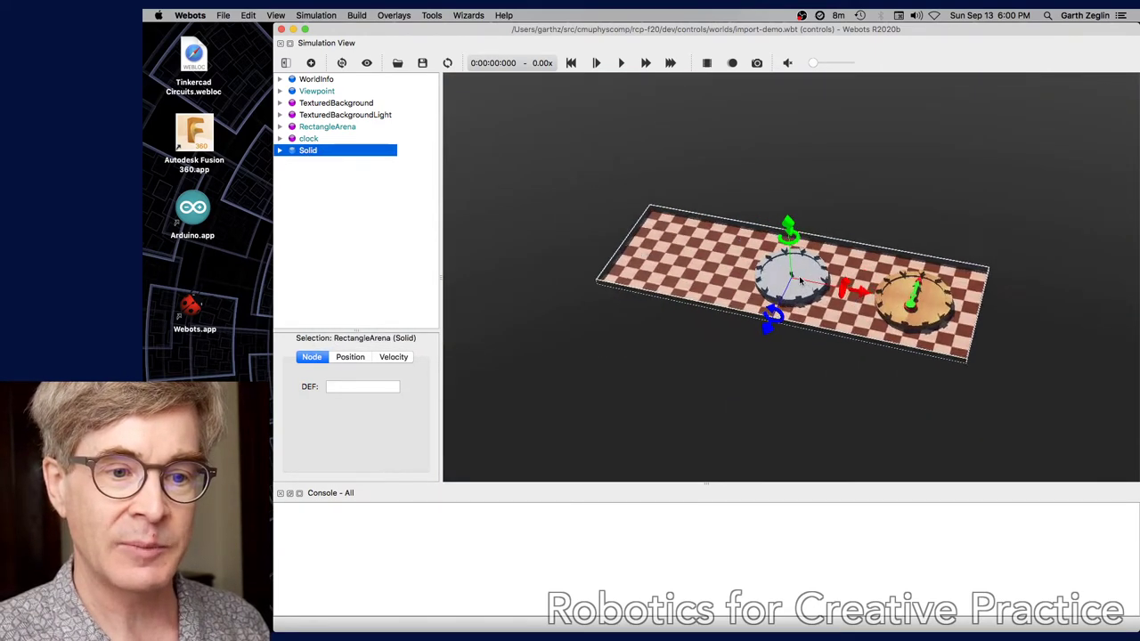
scroll(806, 280, "up", 6)
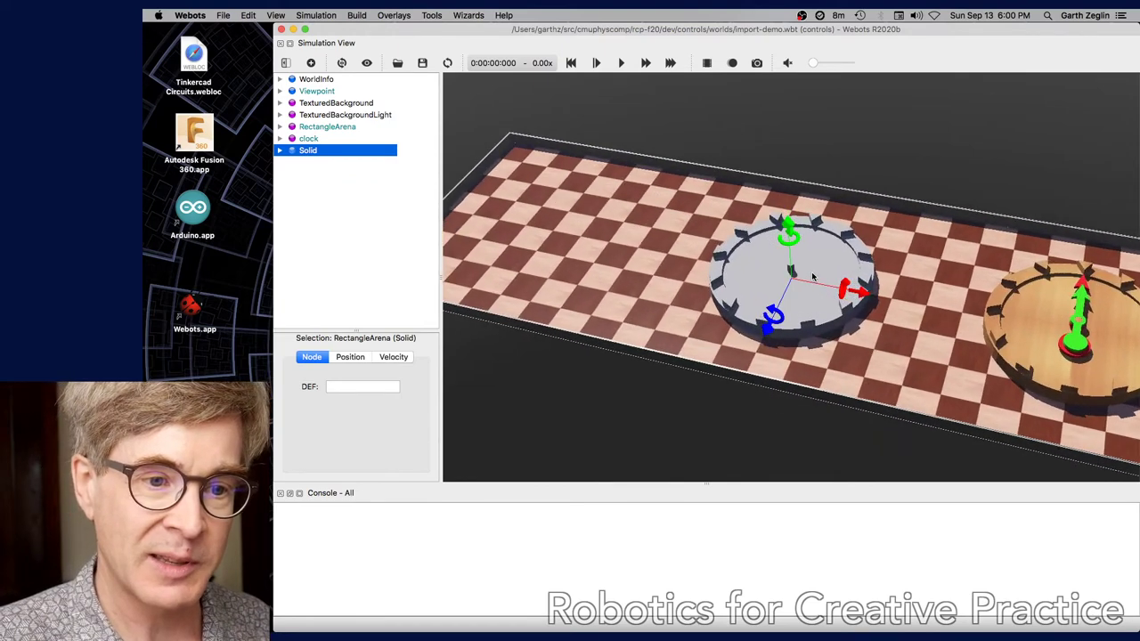
scroll(815, 278, "up", 6)
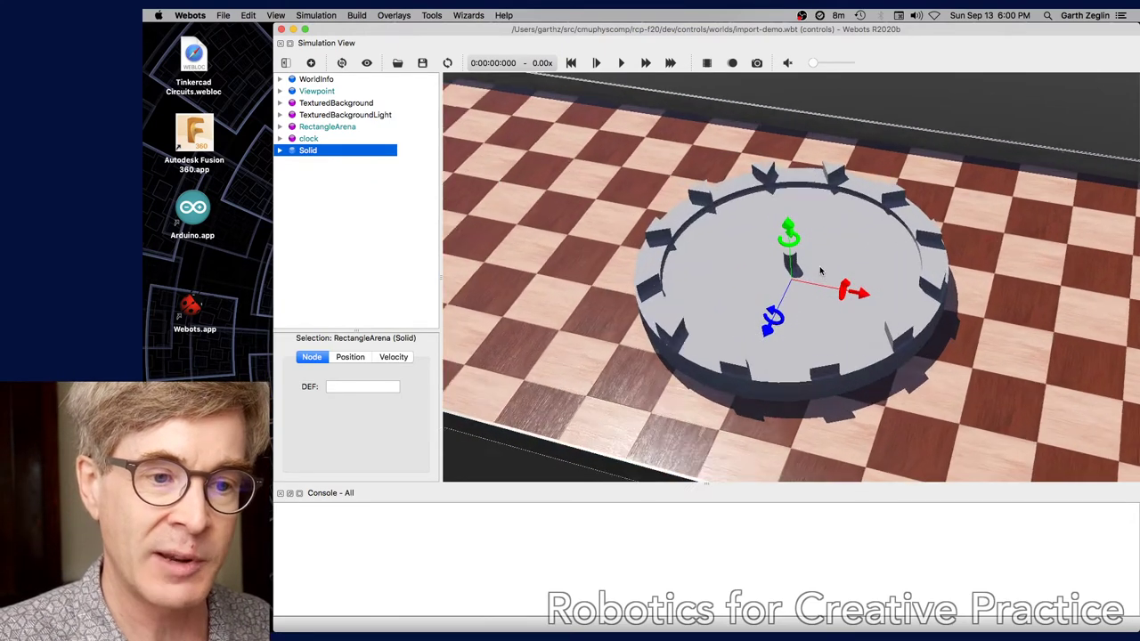
mouse_move(814, 341)
left_mouse_down()
mouse_move(821, 296)
mouse_move(828, 342)
left_mouse_up()
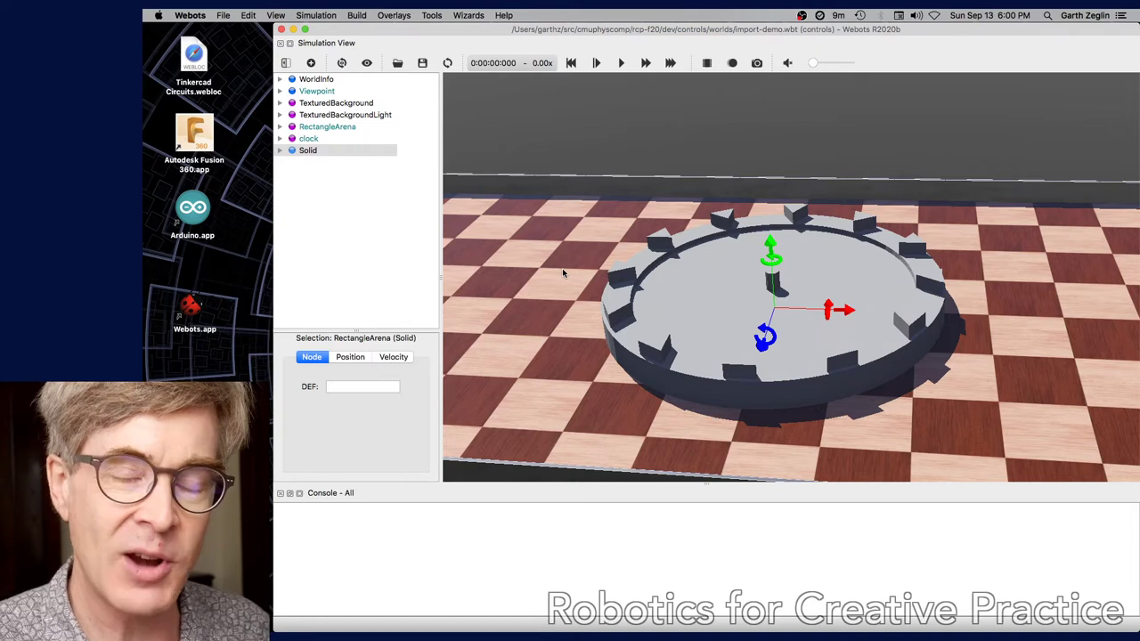
Step: Examine the imported Solid's node hierarchy down to the Shape's IndexedFaceSet geometry, then collapse the Solid
left_click(279, 150)
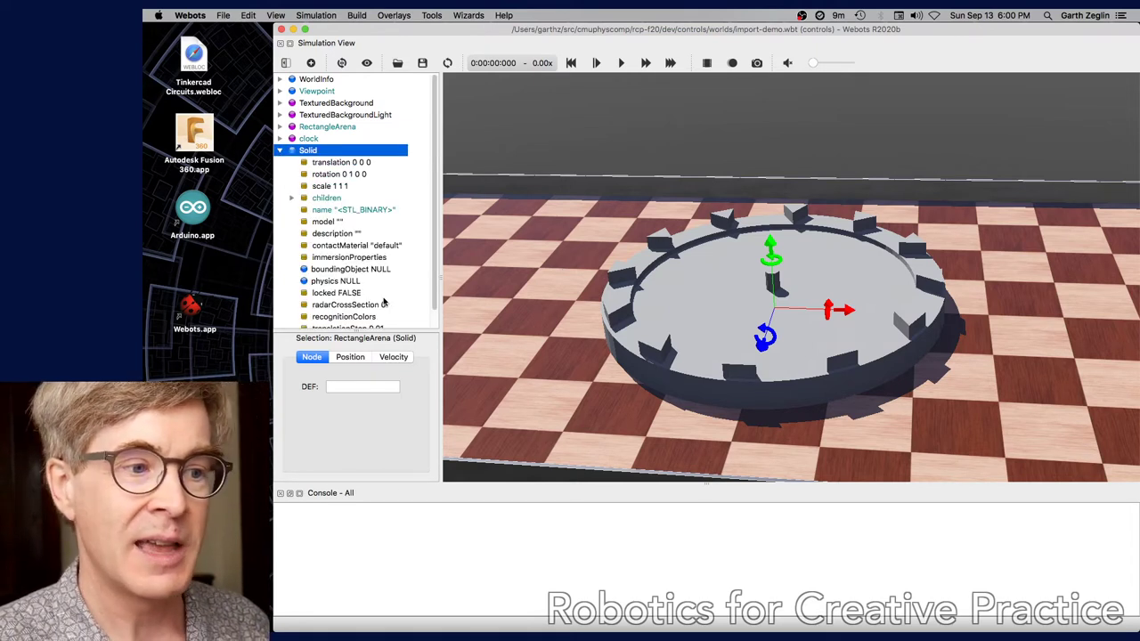
left_click(292, 198)
left_click(303, 211)
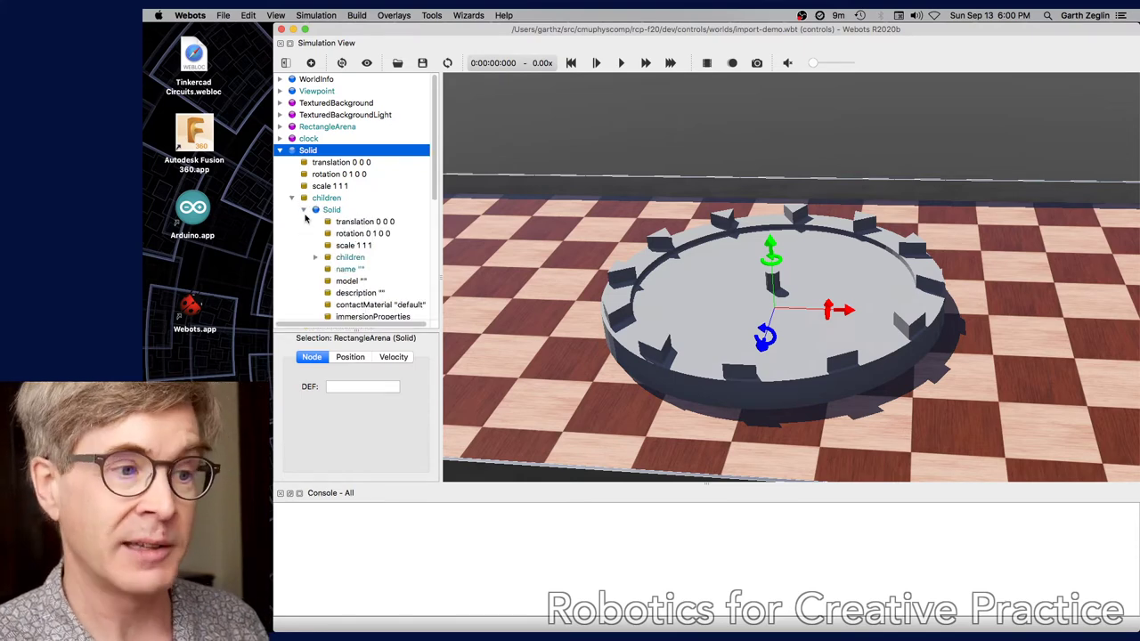
left_click(313, 258)
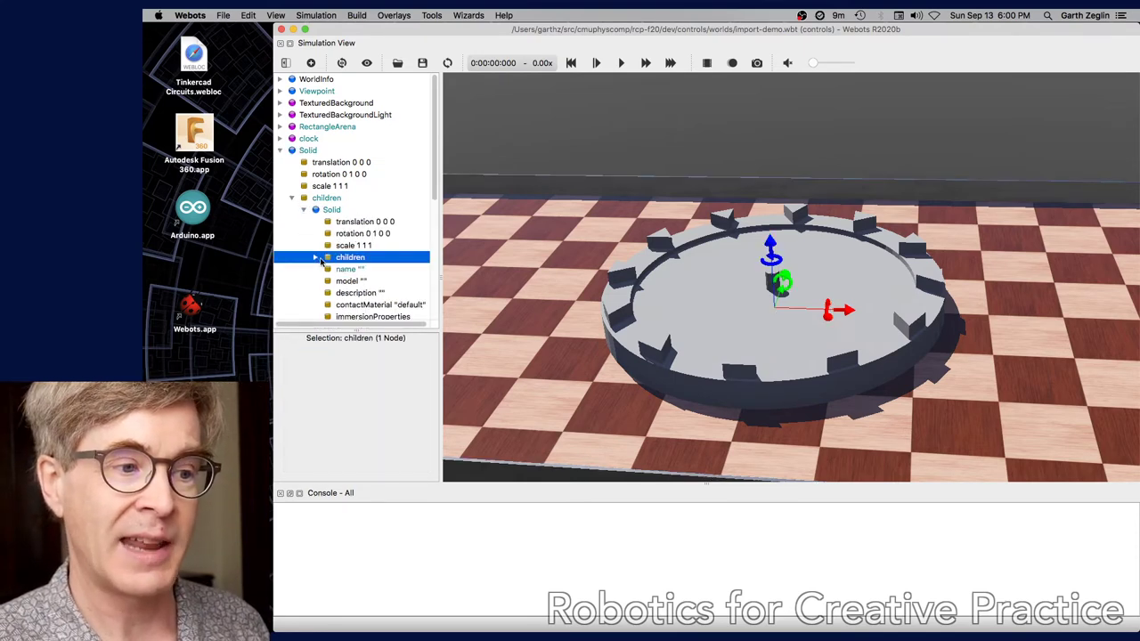
left_click(315, 258)
left_click(328, 270)
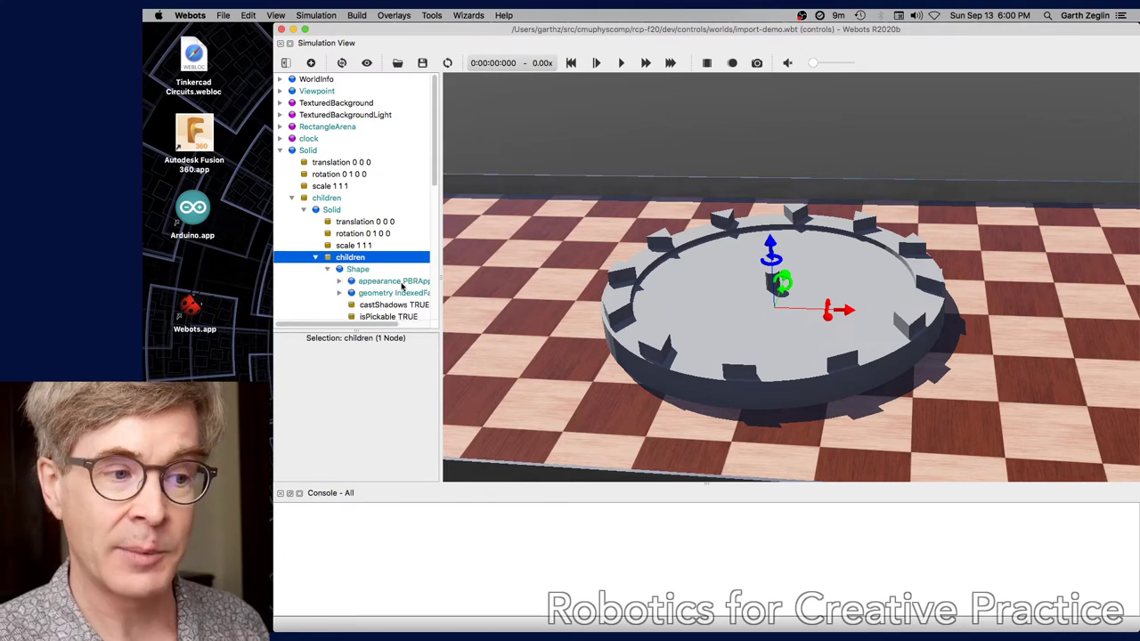
left_click(398, 295)
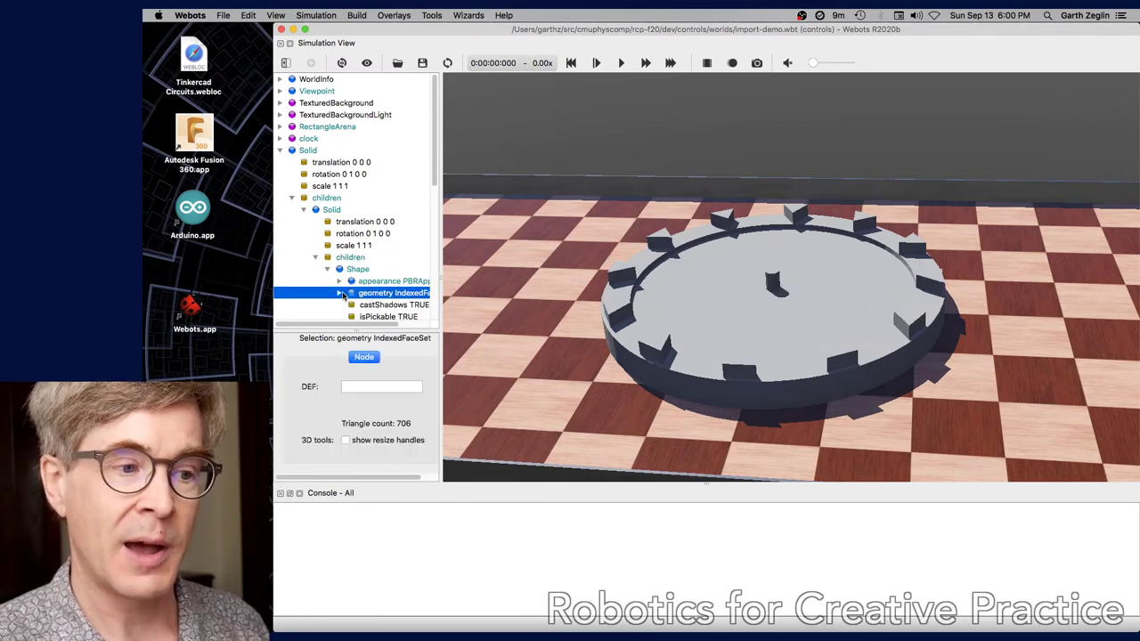
left_click(339, 293)
left_click_drag(438, 280, 544, 283)
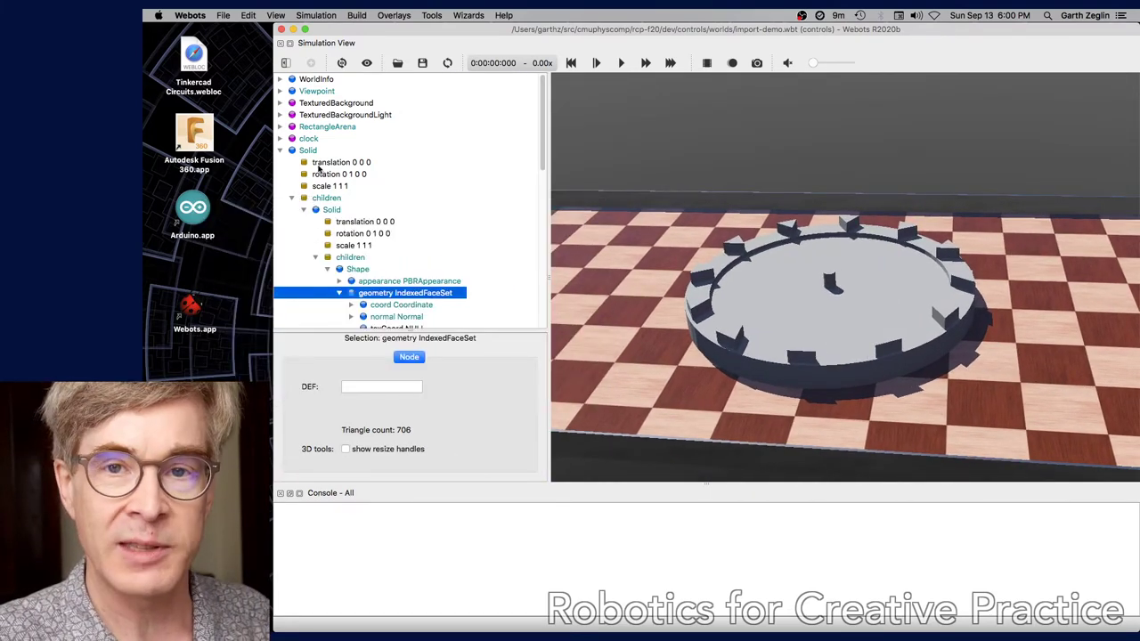
left_click(334, 210)
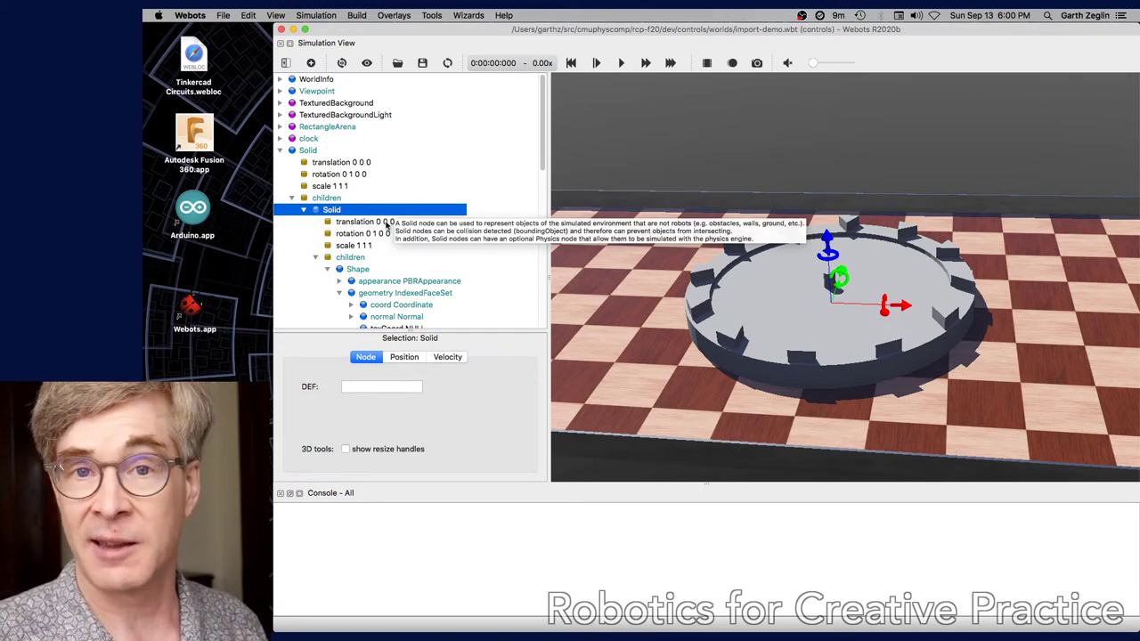
left_click(281, 152)
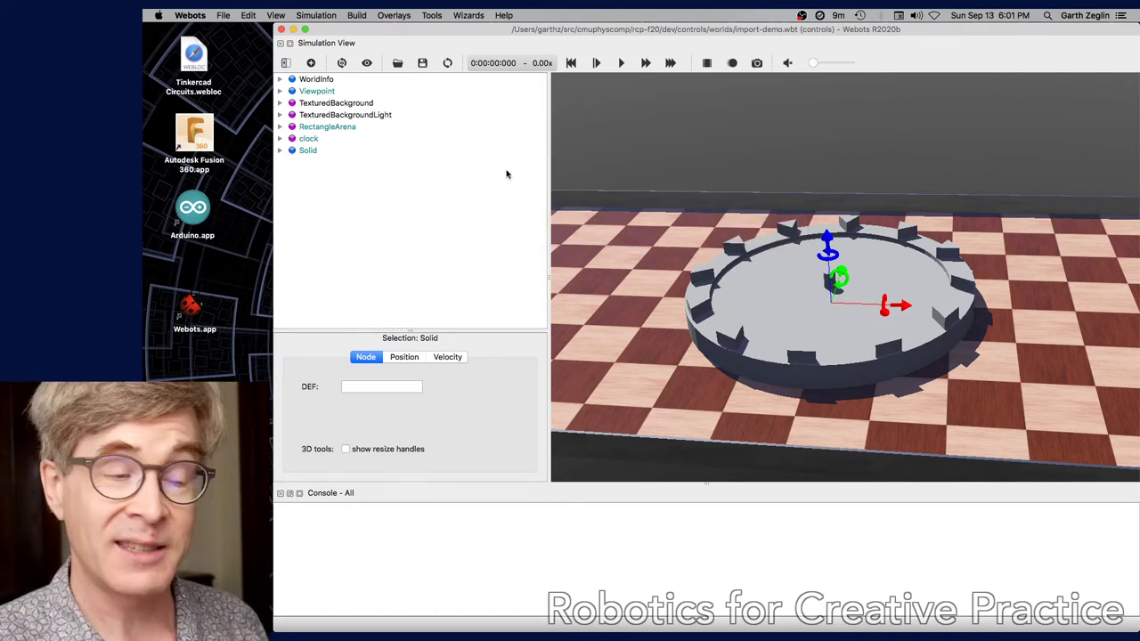
Step: Examine the clock node's fields and its PROTO source, then close clock.proto
left_click(280, 140)
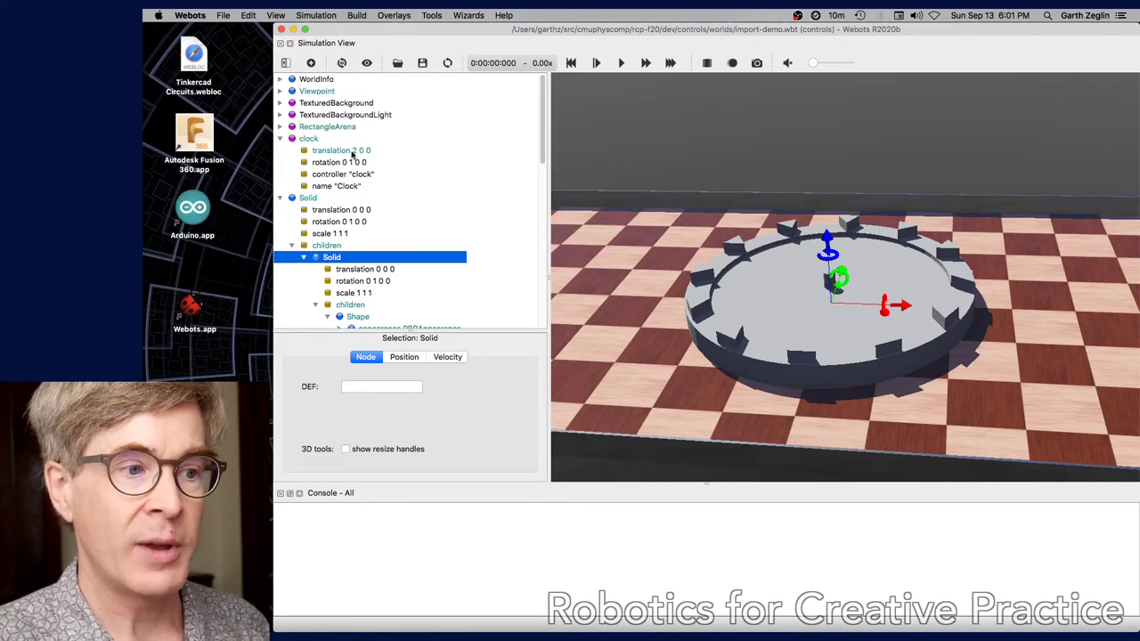
right_click(303, 141)
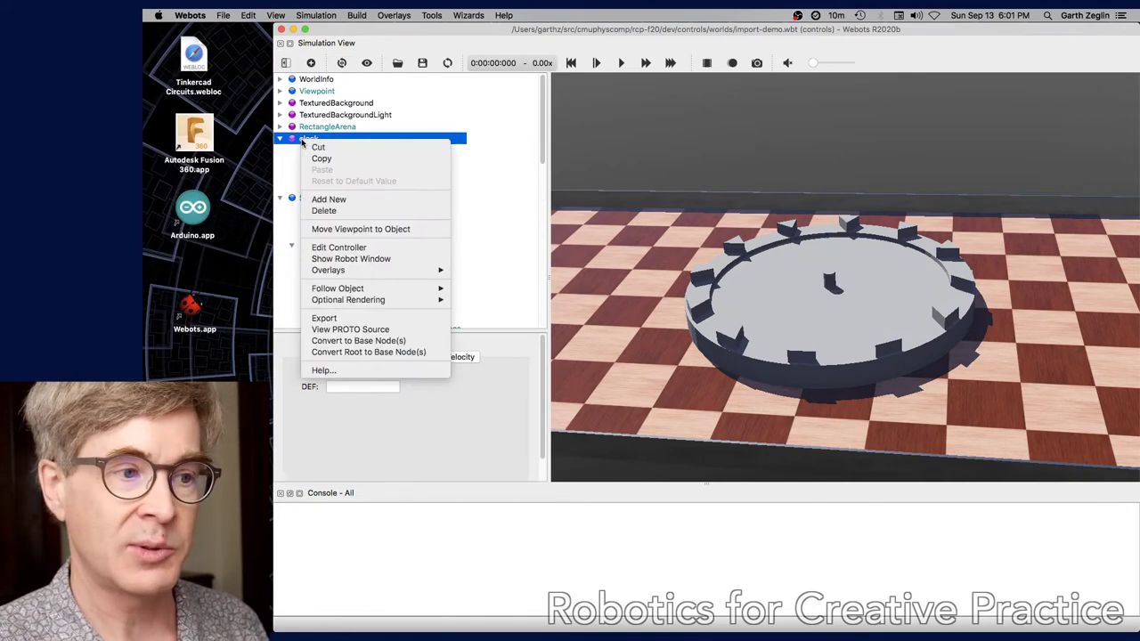
left_click(403, 328)
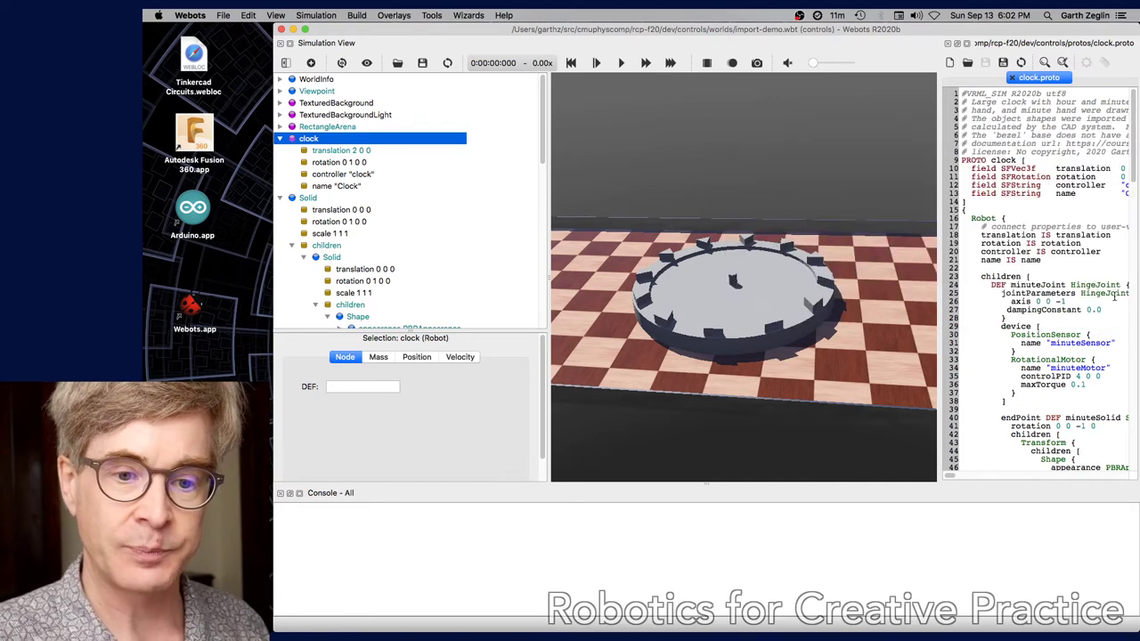
left_click(1012, 77)
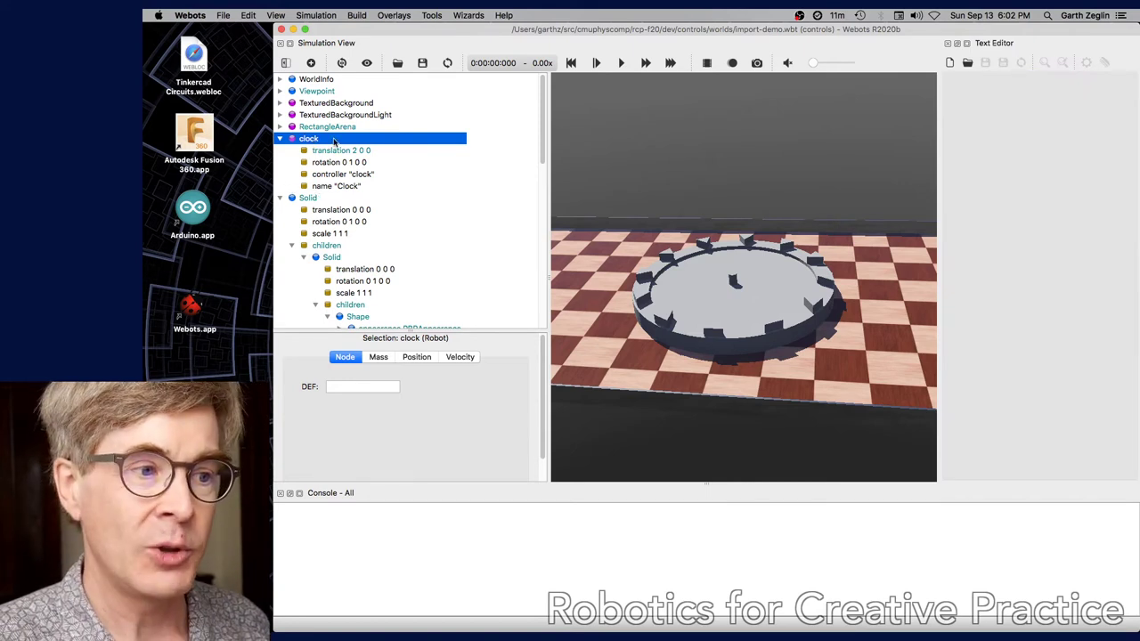
Step: Convert the clock PROTO node to base nodes
mouse_move(307, 141)
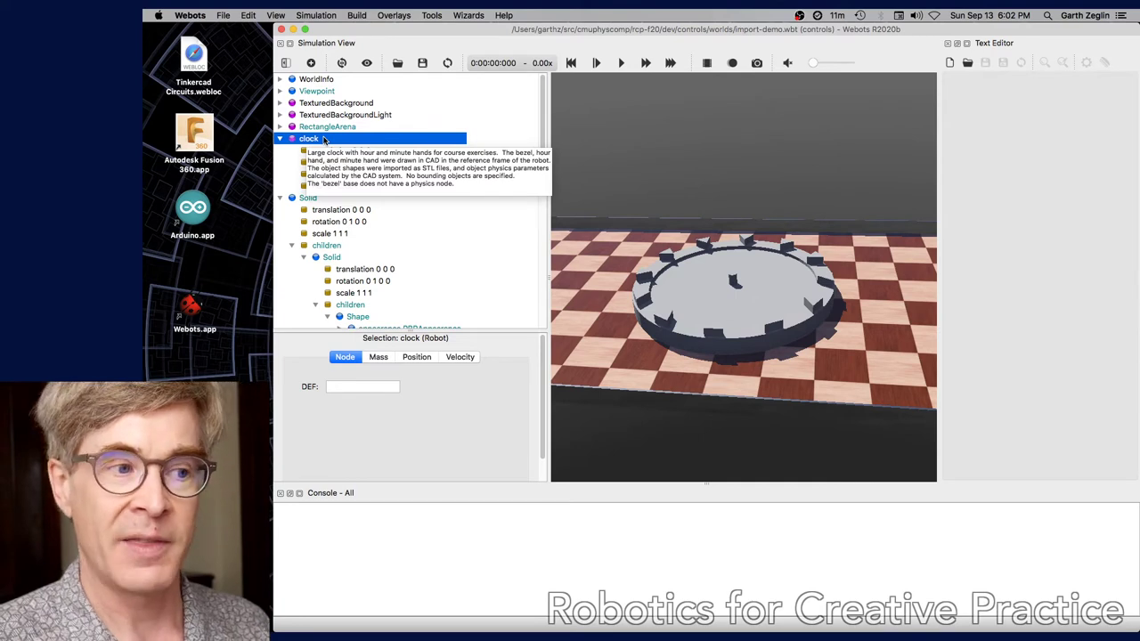
right_click(316, 140)
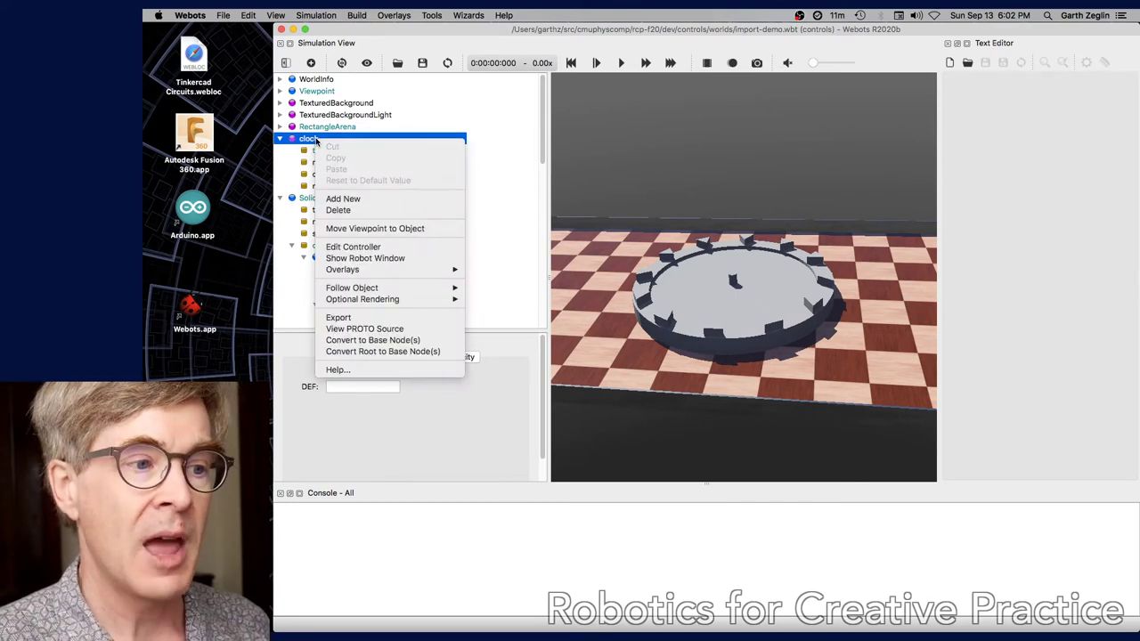
left_click(424, 342)
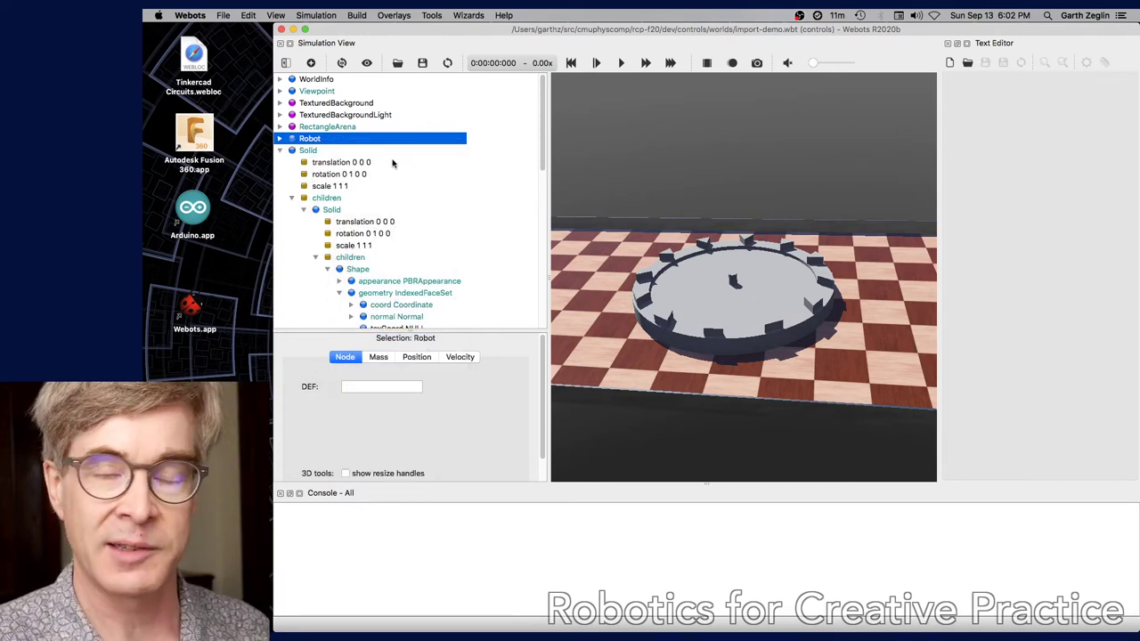
Step: Expand the Robot node down to its list of children and widen the scene tree
left_click(280, 139)
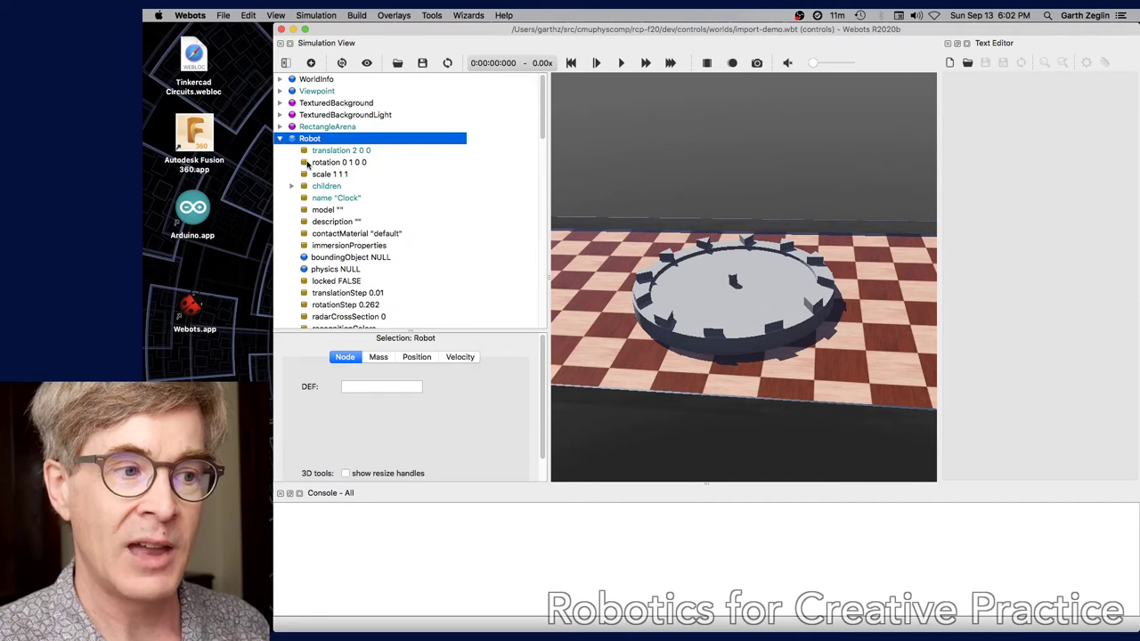
left_click_drag(552, 297, 663, 288)
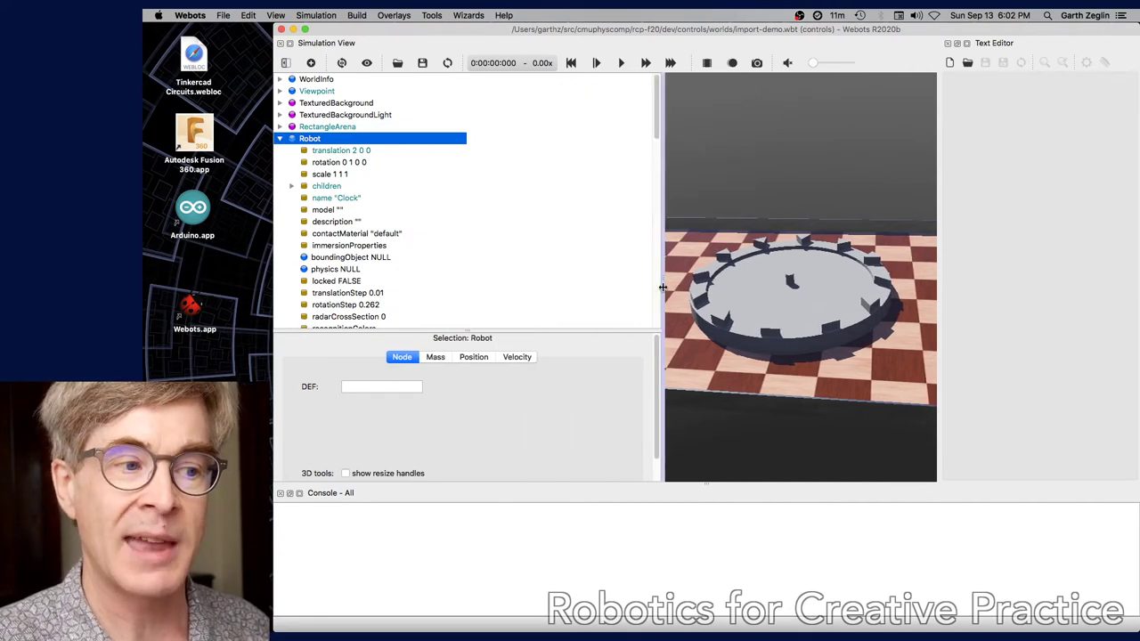
left_click(291, 186)
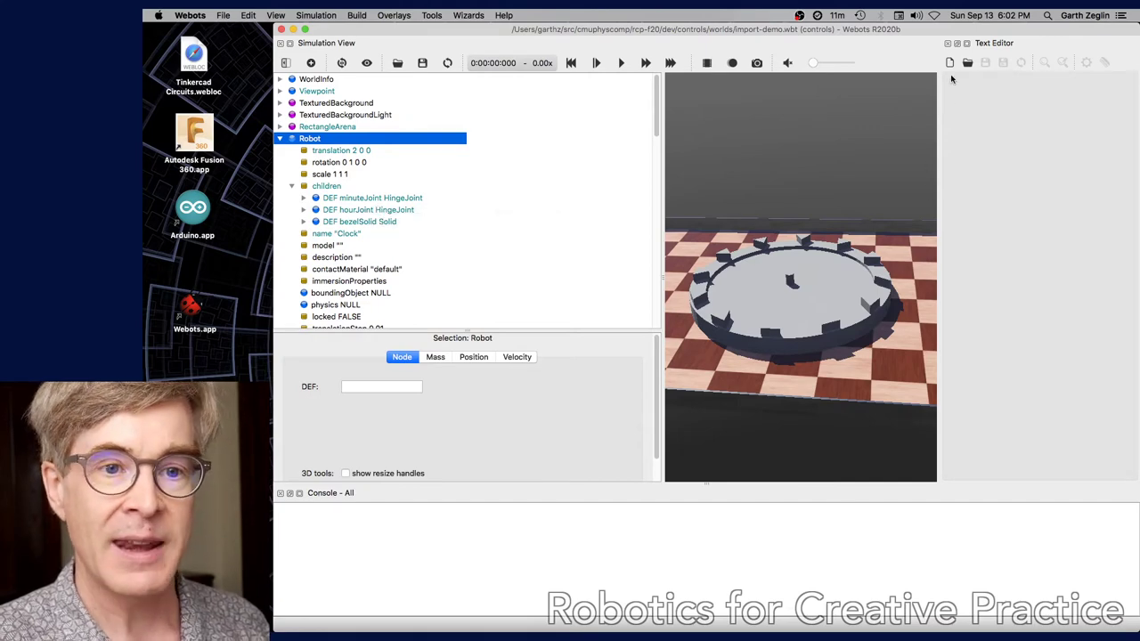
Step: Close the text editor and adjust the 3D view to show both the imported bezel and the wooden clock
left_click(948, 42)
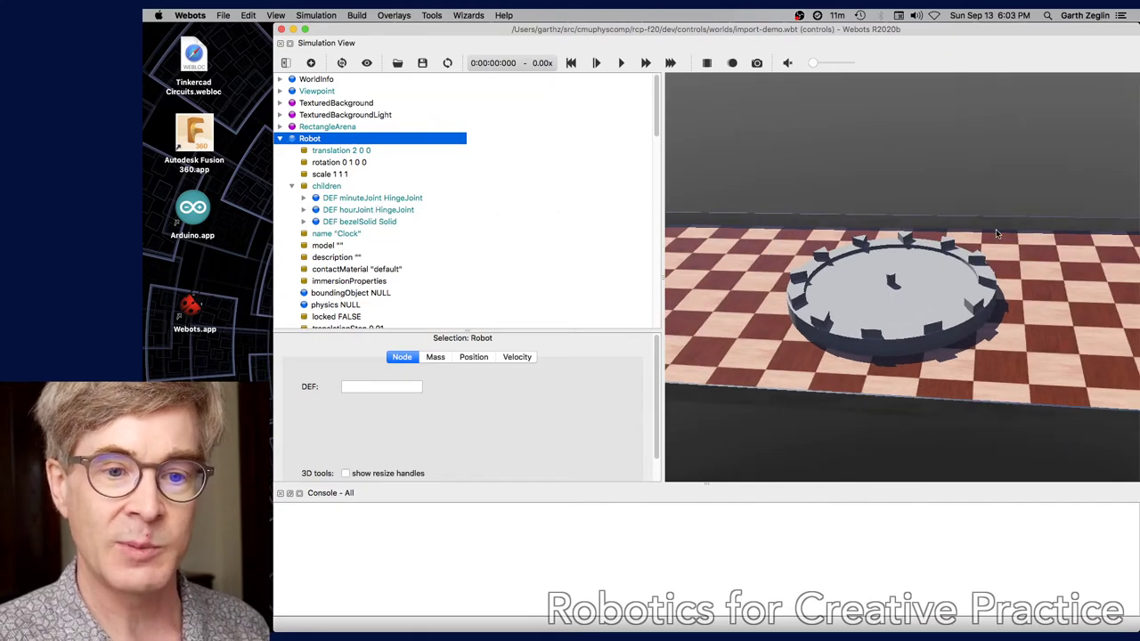
scroll(996, 234, "down", 10)
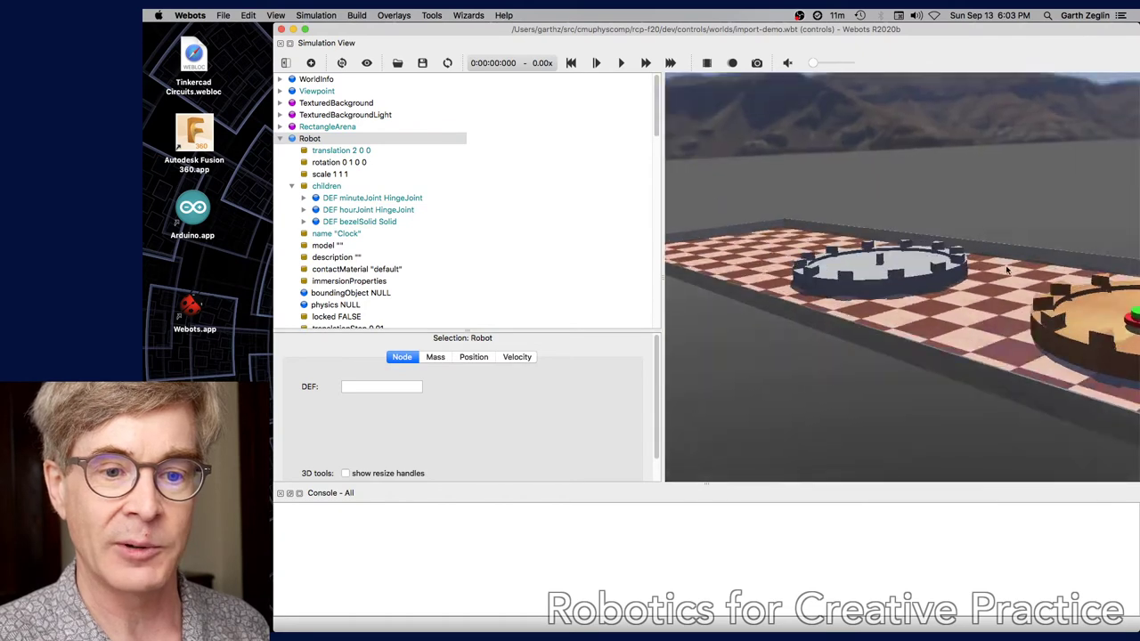
left_click_drag(1006, 269, 719, 235)
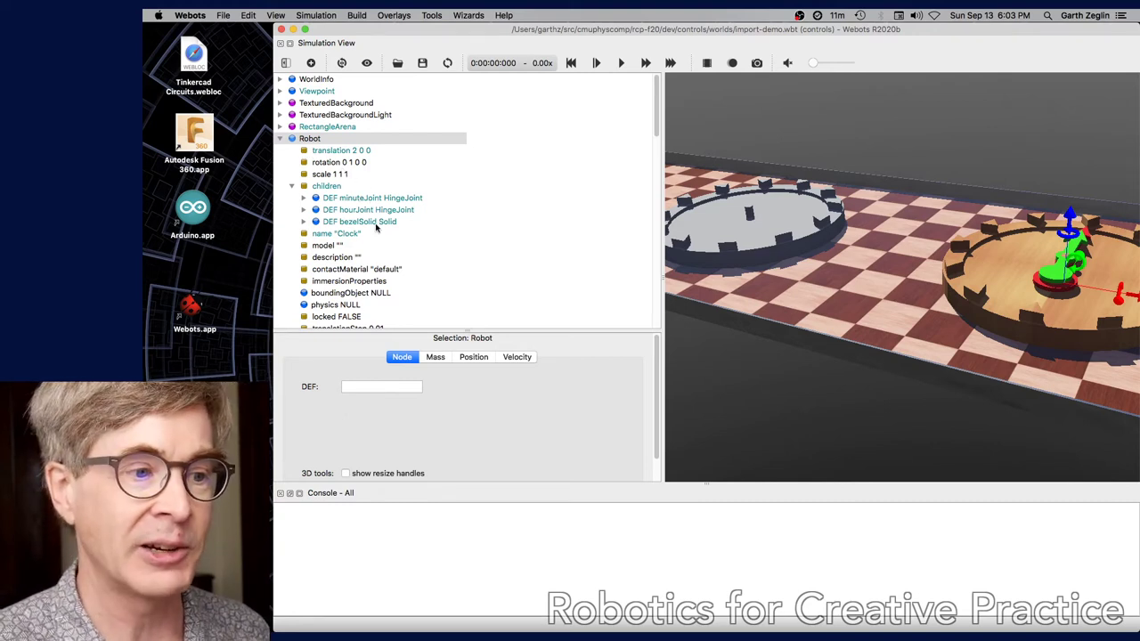
Step: Cut the Shape node out of the children of the Robot's bezelSolid
left_click(303, 222)
left_click(303, 222)
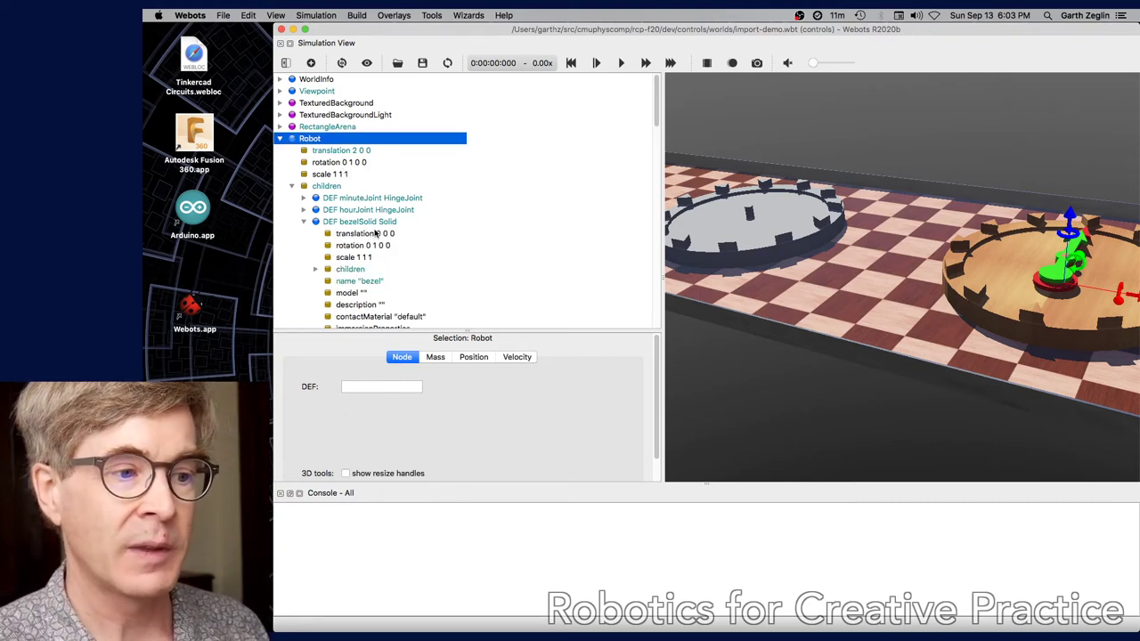
left_click(317, 270)
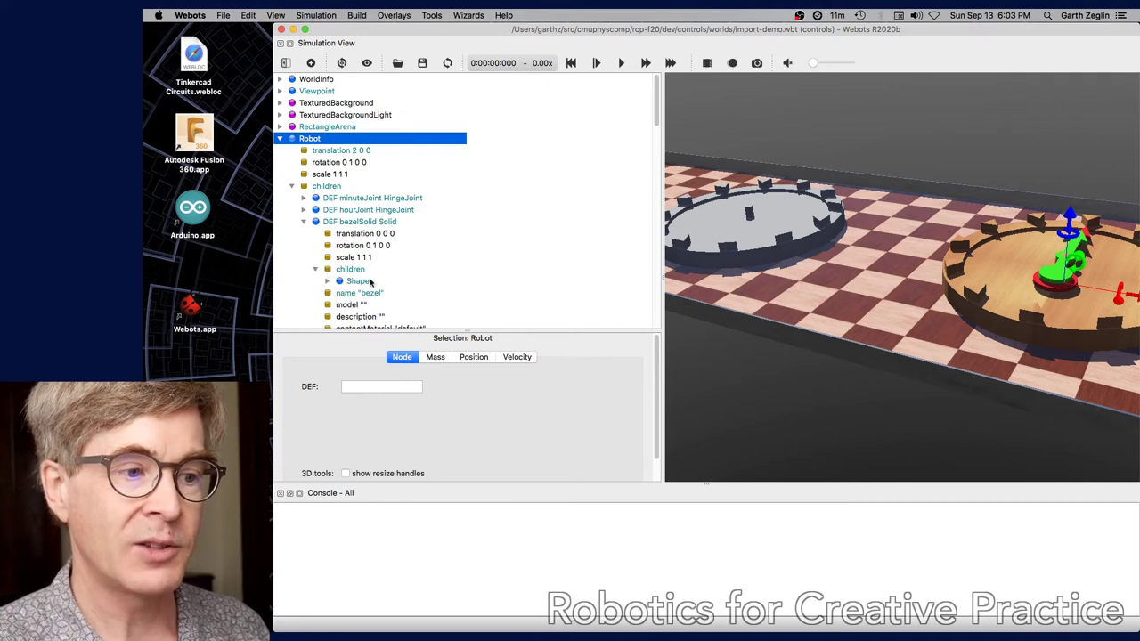
left_click(359, 280)
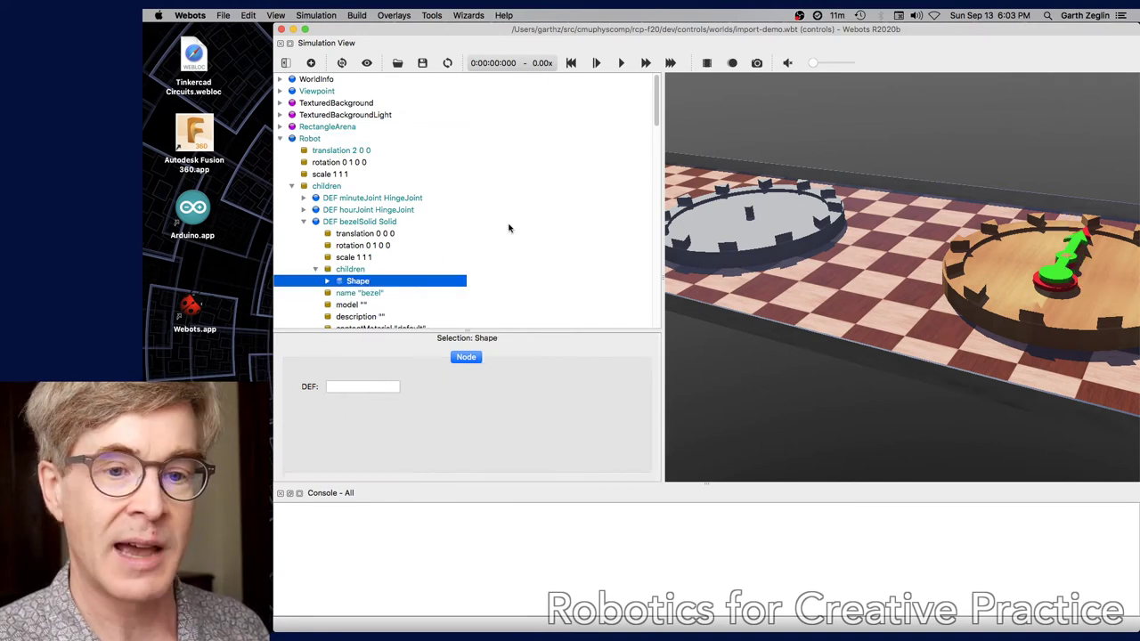
scroll(512, 229, "down", 2)
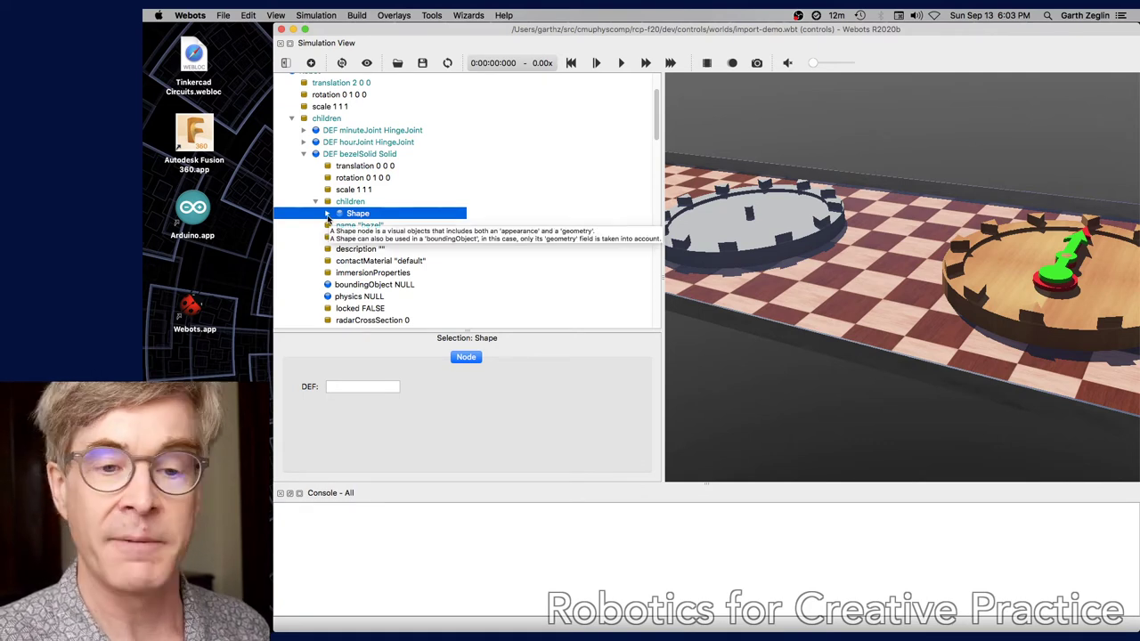
left_click(328, 215)
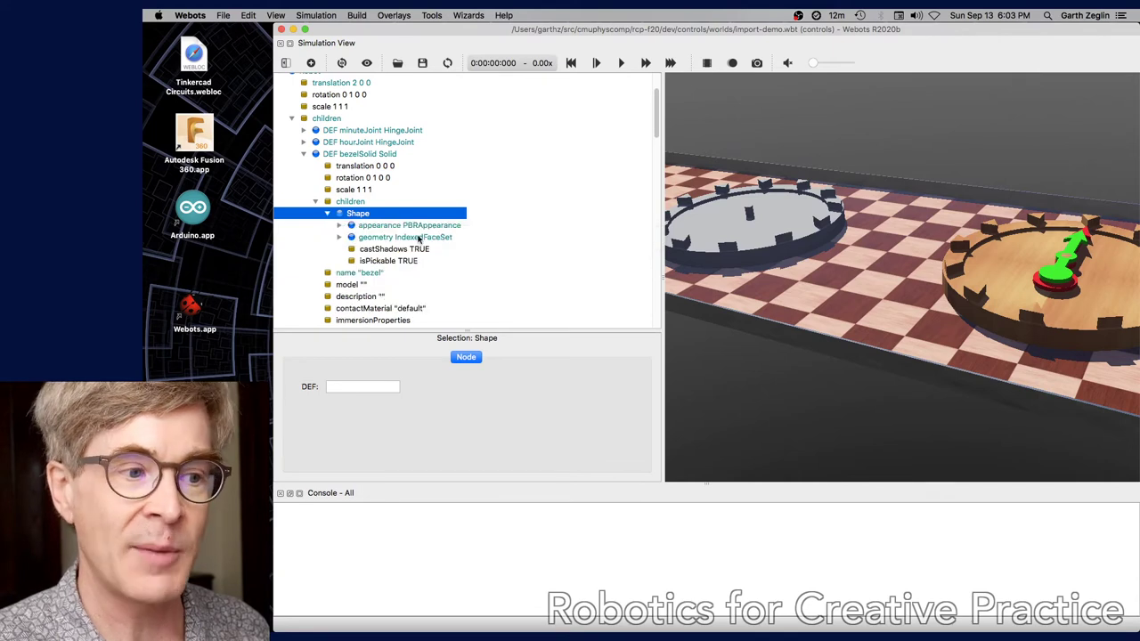
right_click(364, 218)
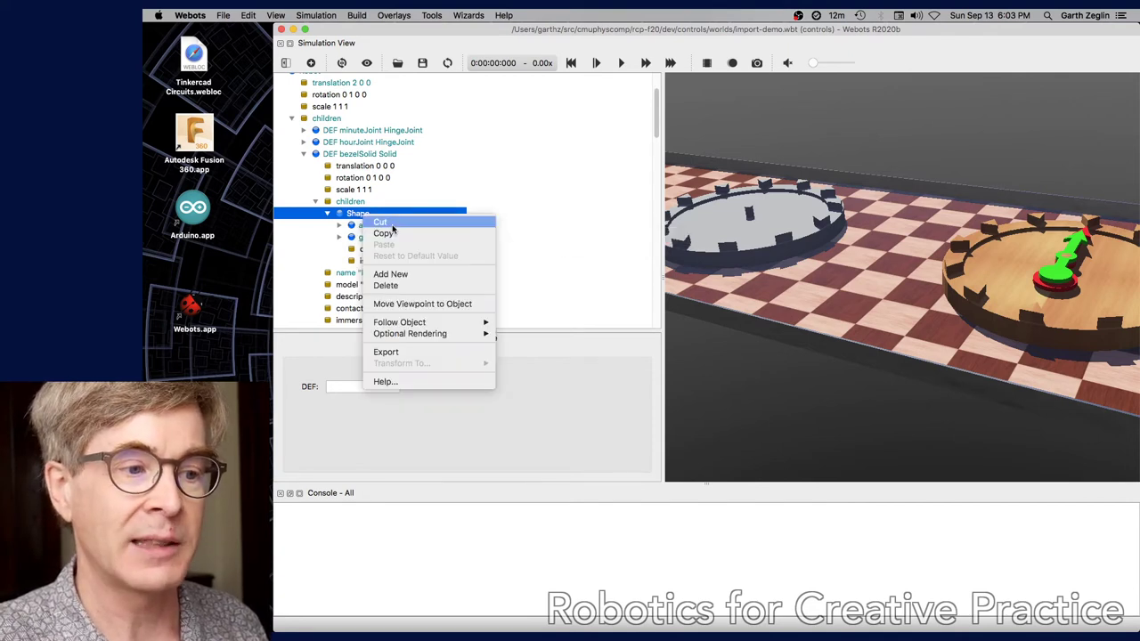
left_click(403, 224)
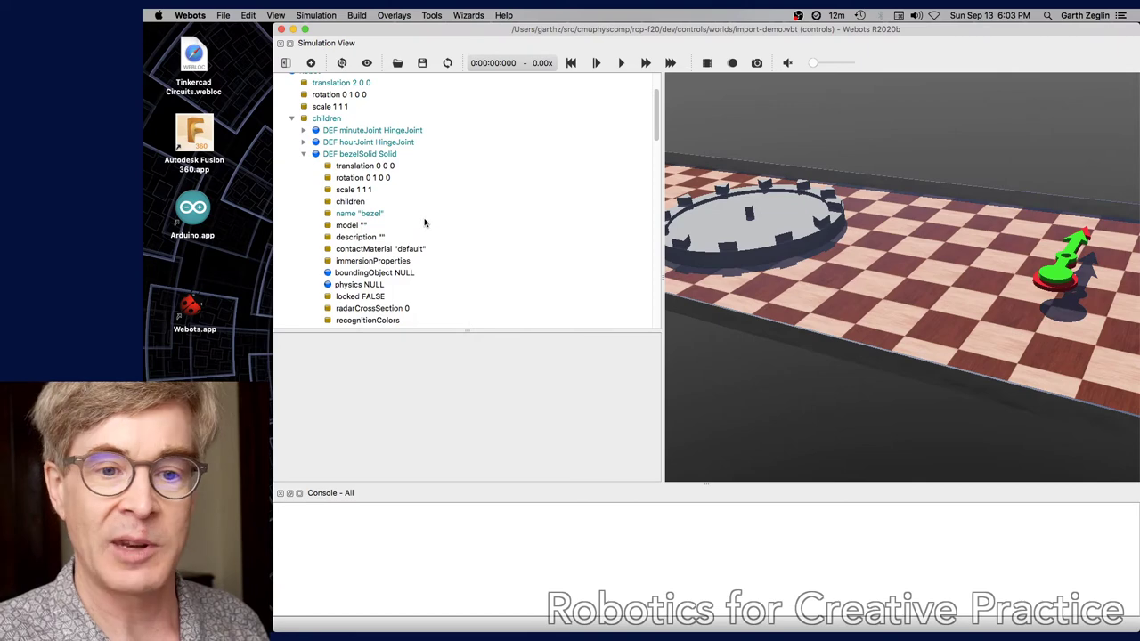
Step: Cut the Shape node out of the Solid nested inside the imported Solid
scroll(422, 220, "down", 3)
scroll(422, 220, "down", 10)
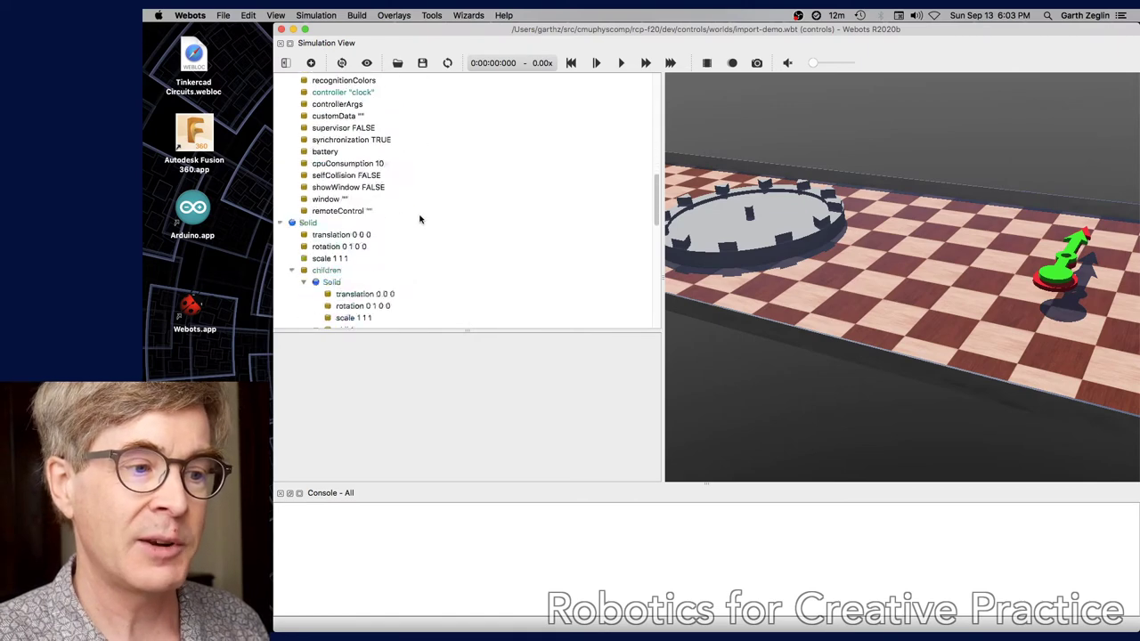
left_click(354, 242)
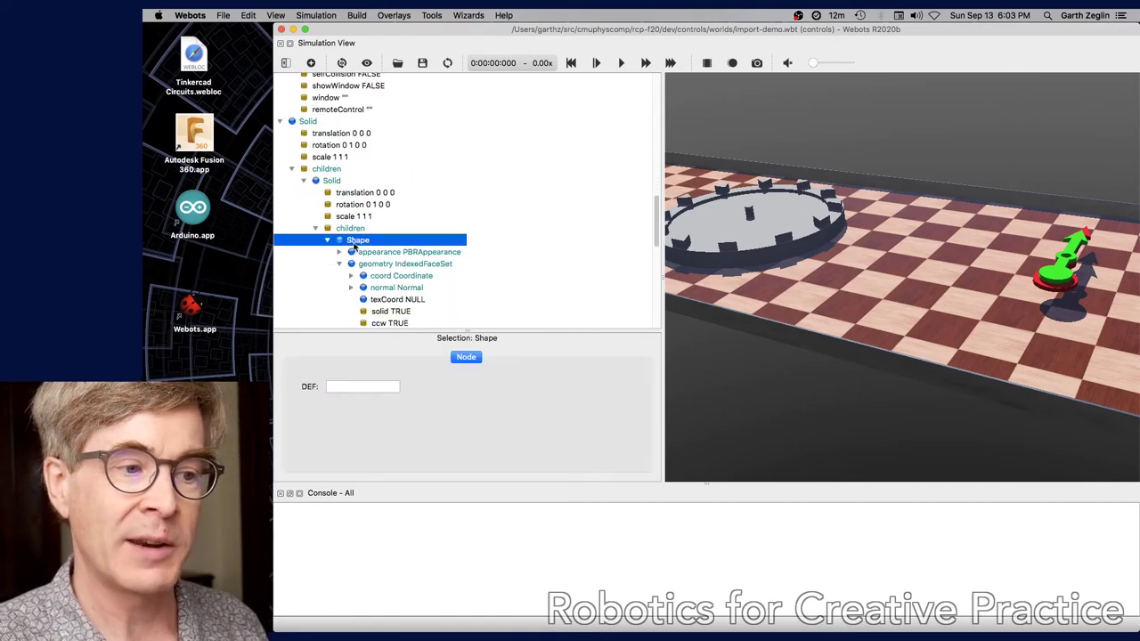
right_click(355, 244)
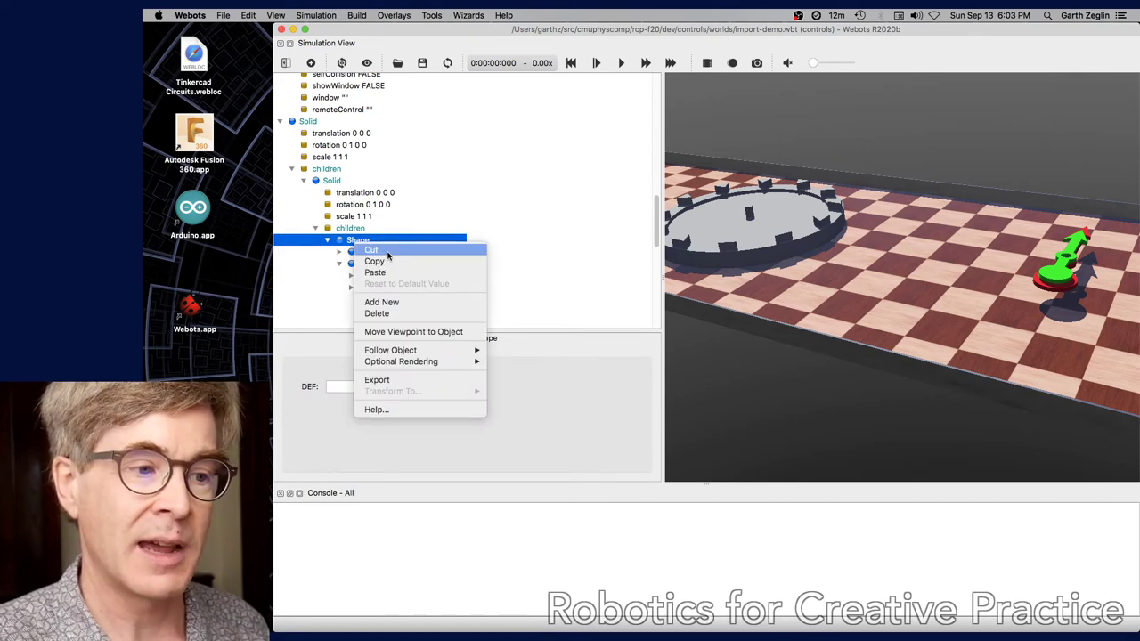
left_click(395, 251)
Step: Paste the imported Shape into the empty children field of bezelSolid
scroll(458, 224, "up", 5)
scroll(458, 226, "up", 6)
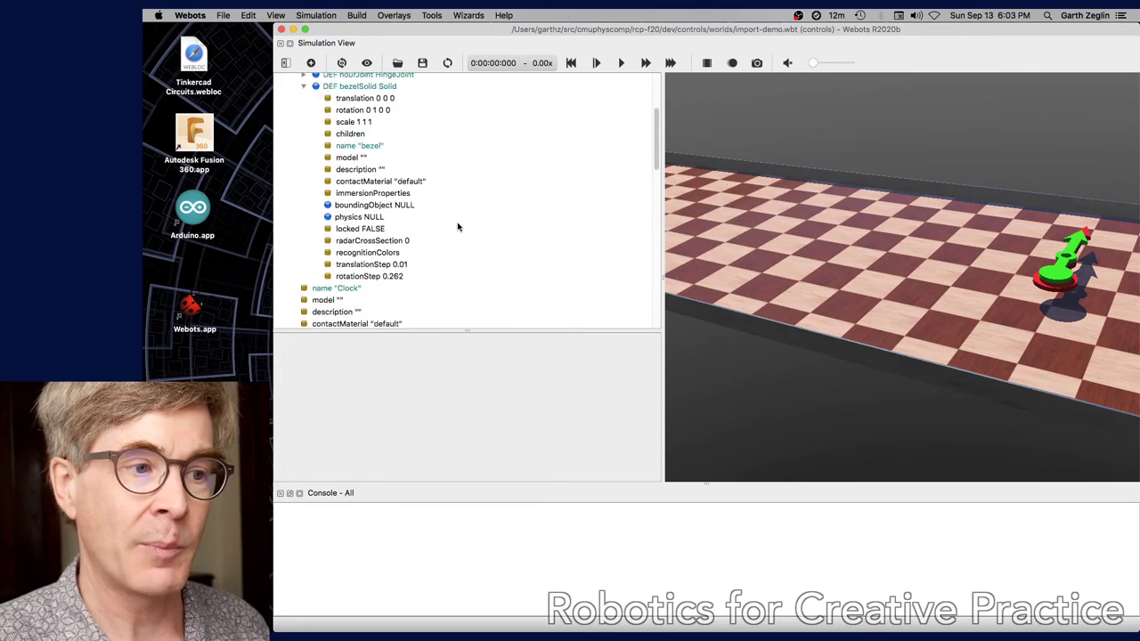
left_click(340, 169)
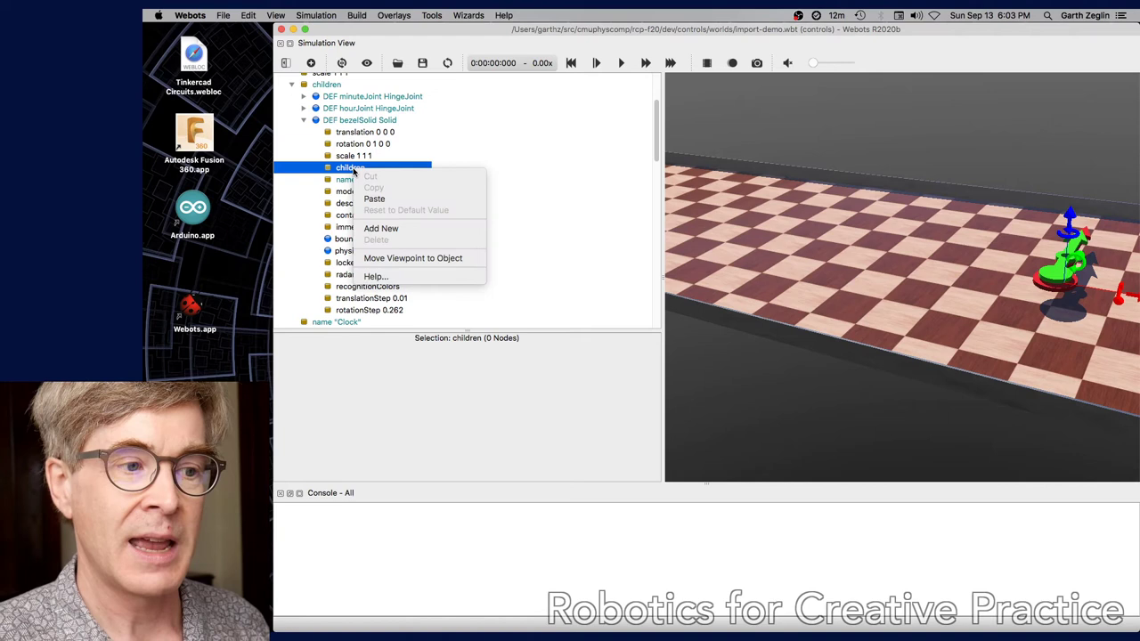
left_click(409, 198)
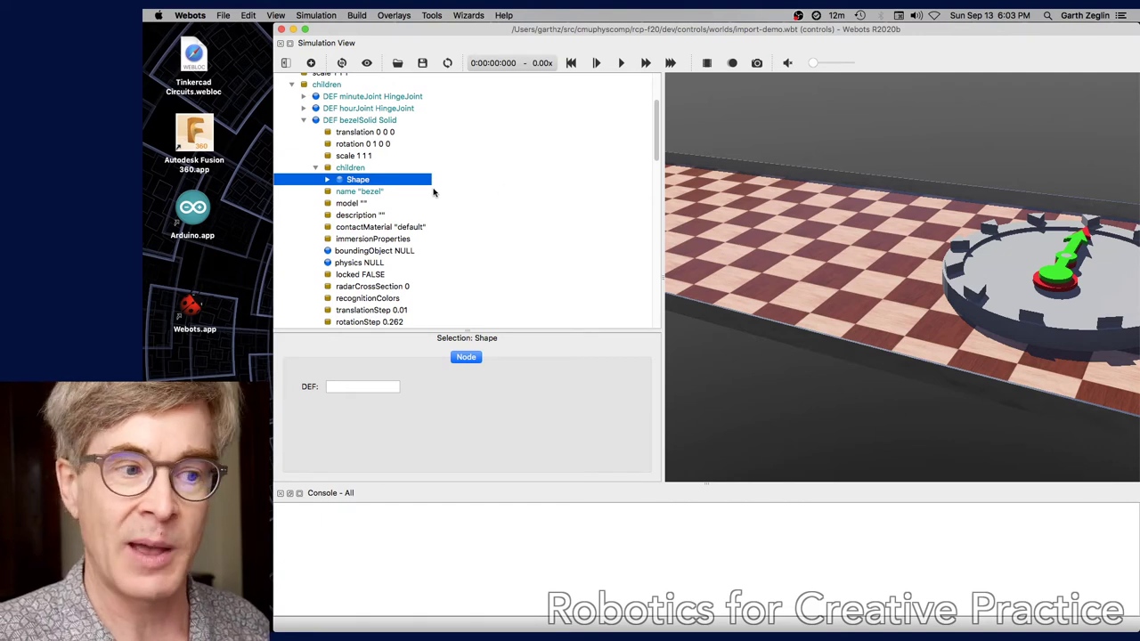
Step: Set the baseColor of the pasted bezel Shape's PBRAppearance to green (0.171817, 0.644144, 0.201358)
left_click(327, 180)
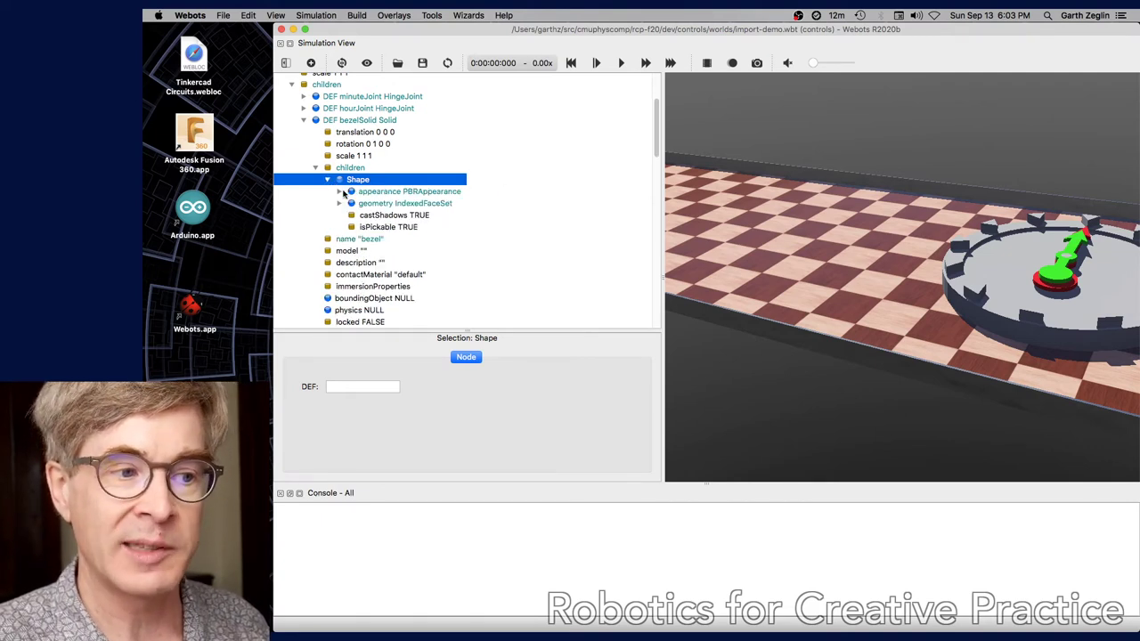
left_click(339, 191)
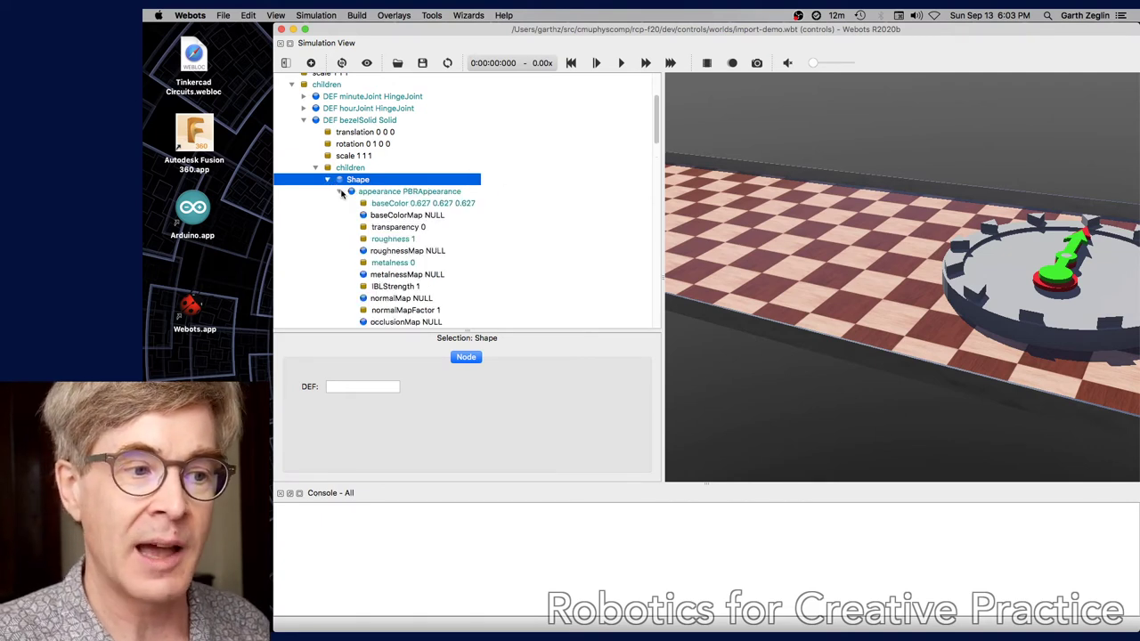
left_click(453, 205)
left_click(524, 429)
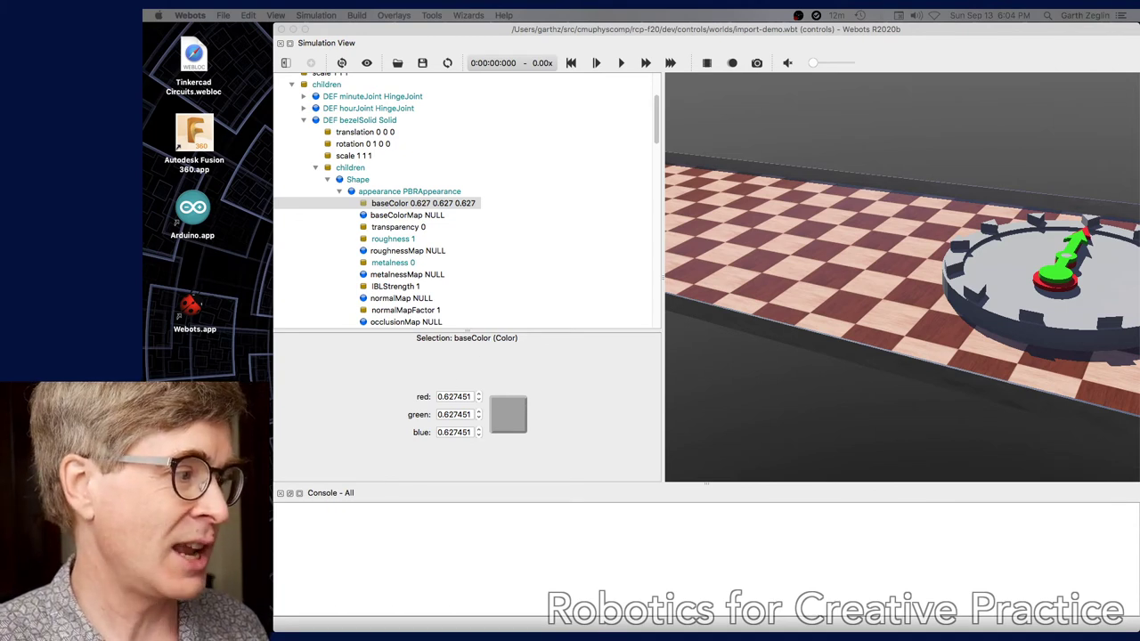
key("Return")
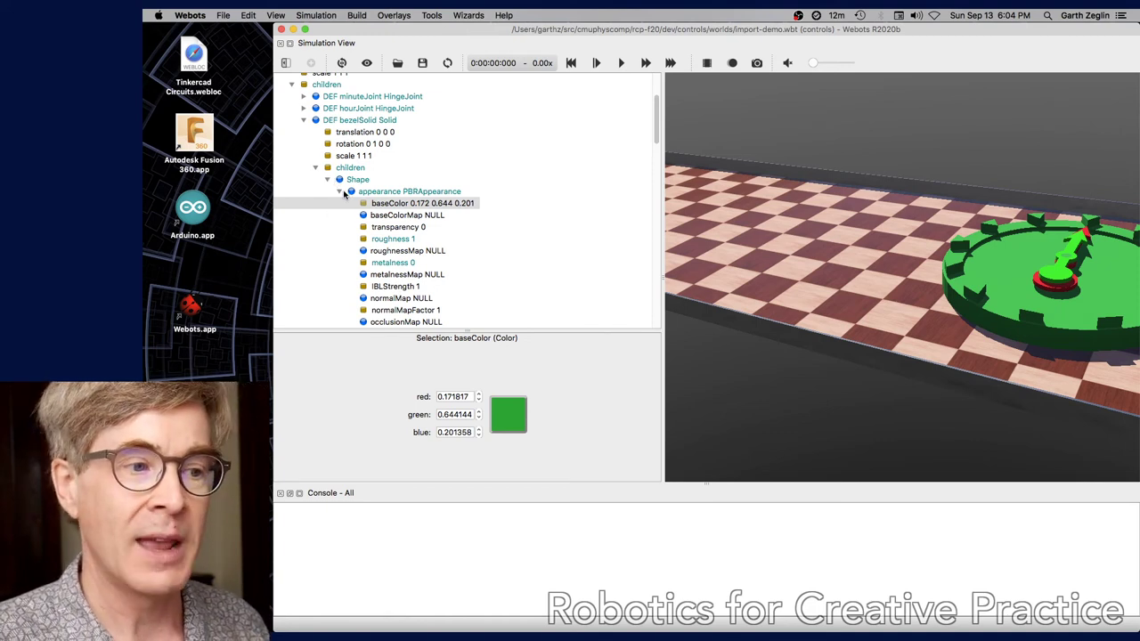
Step: Look over the bezelSolid's appearance, boundingObject and physics fields and collapse its node
mouse_move(345, 196)
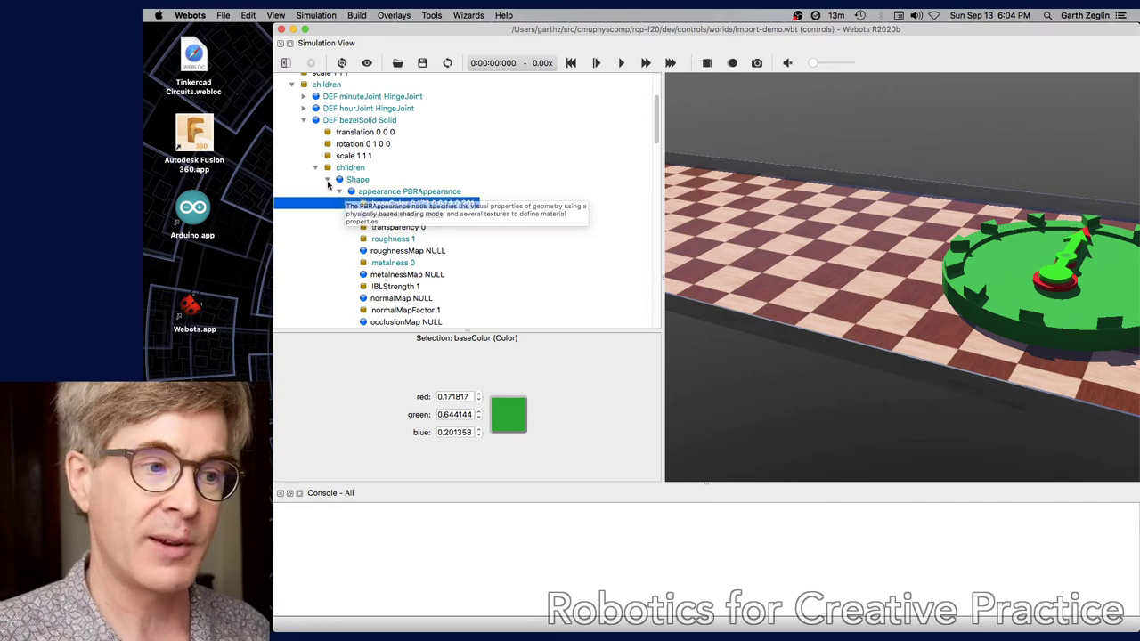
left_click(328, 180)
left_click(316, 168)
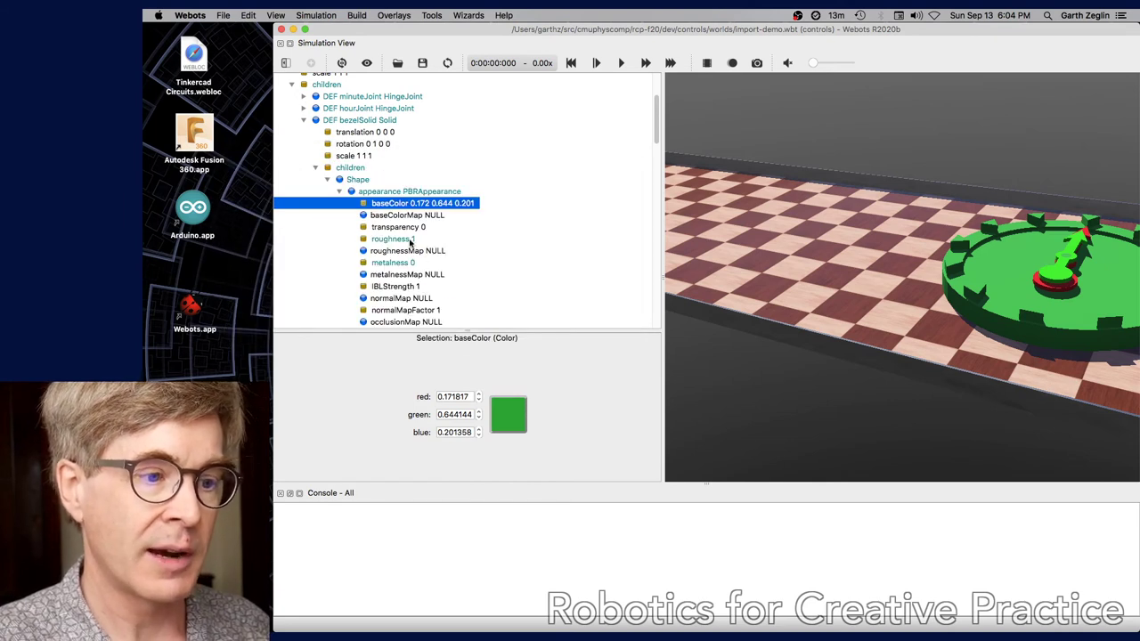
left_click(322, 171)
left_click(315, 167)
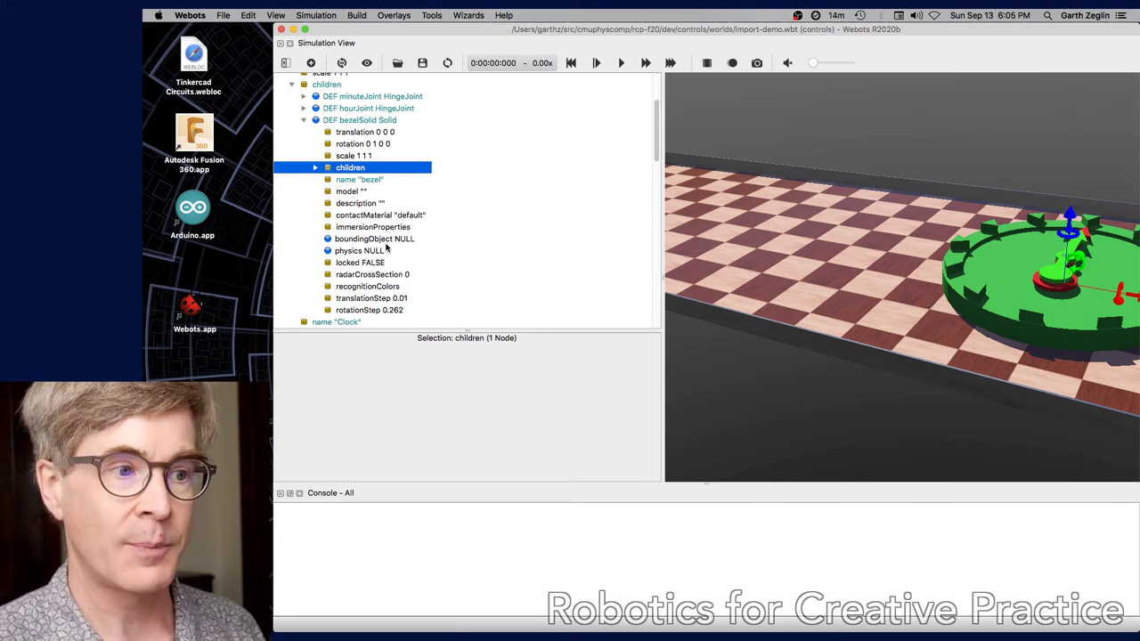
left_click(303, 124)
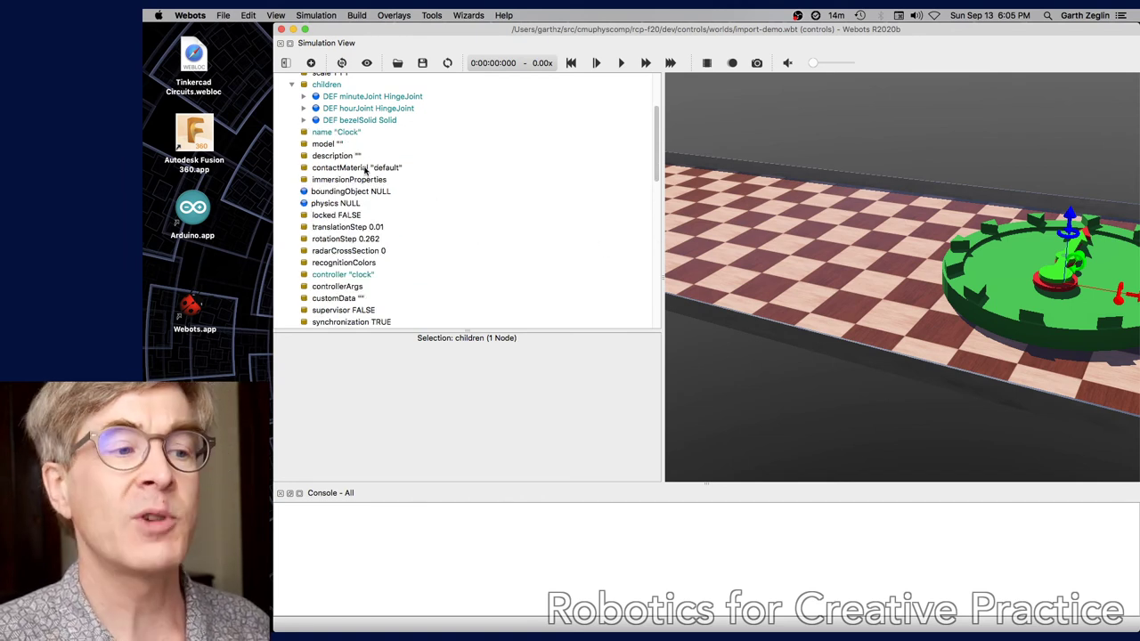
Step: Examine the Physics node of minuteJoint's minuteSolid endpoint, including its density, mass, centerOfMass and inertiaMatrix
left_click(304, 97)
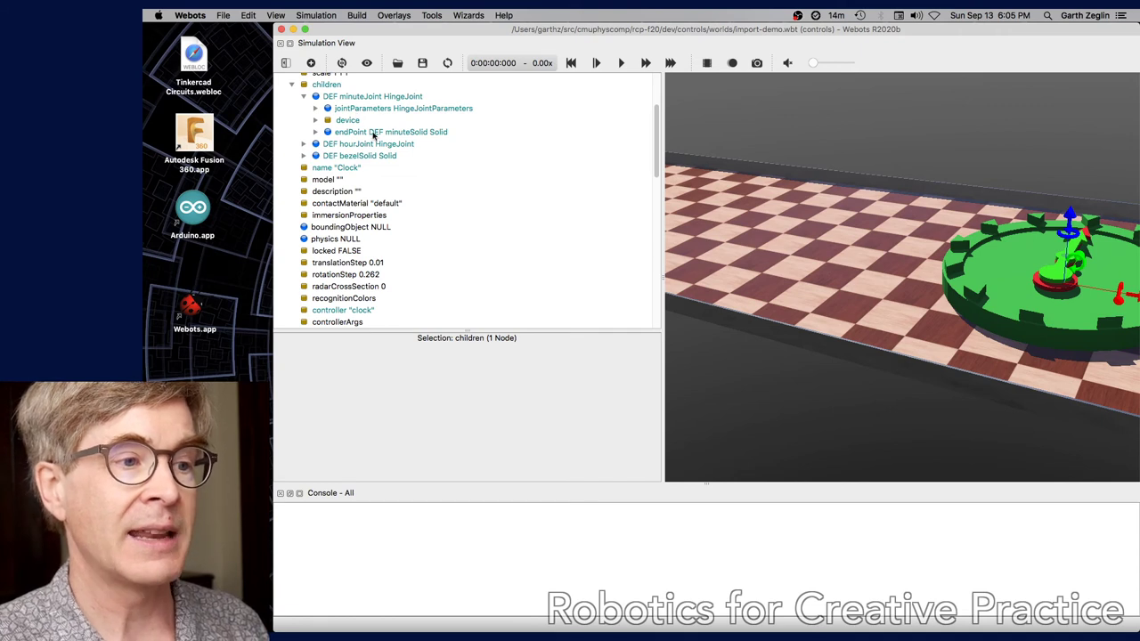
left_click(316, 133)
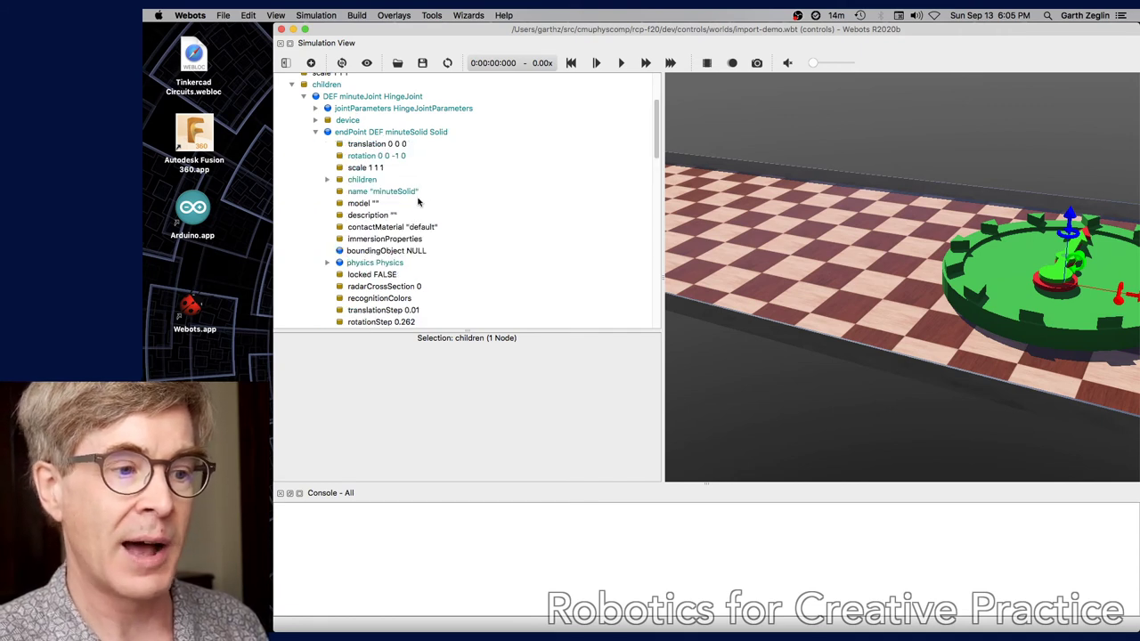
left_click(327, 263)
scroll(381, 288, "down", 2)
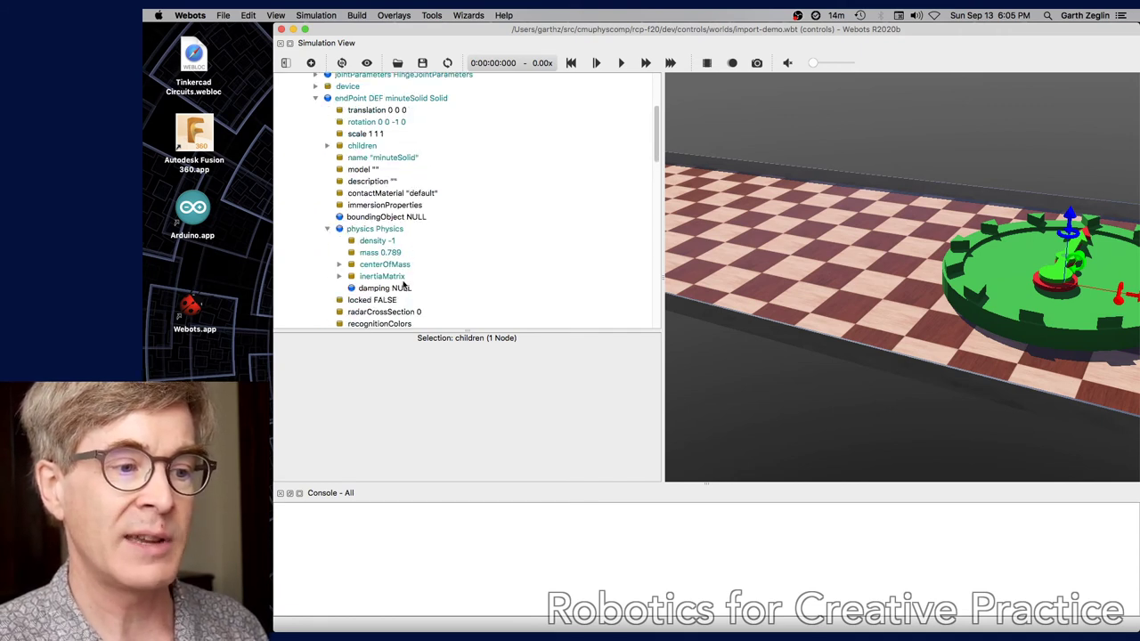
left_click(339, 276)
left_click(339, 265)
scroll(357, 250, "down", 5)
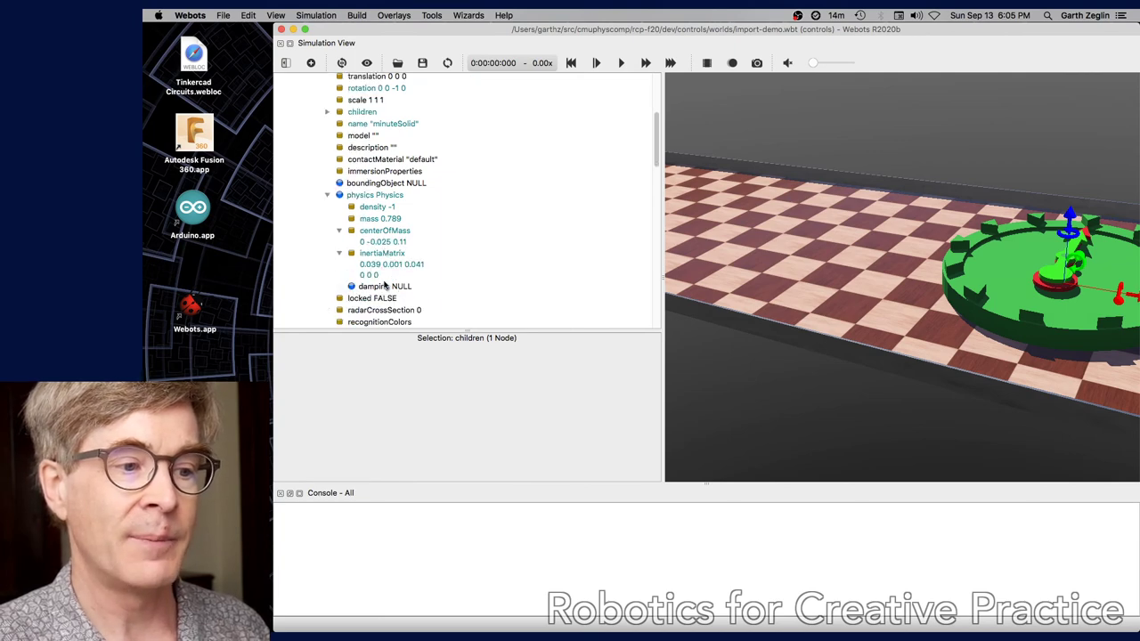